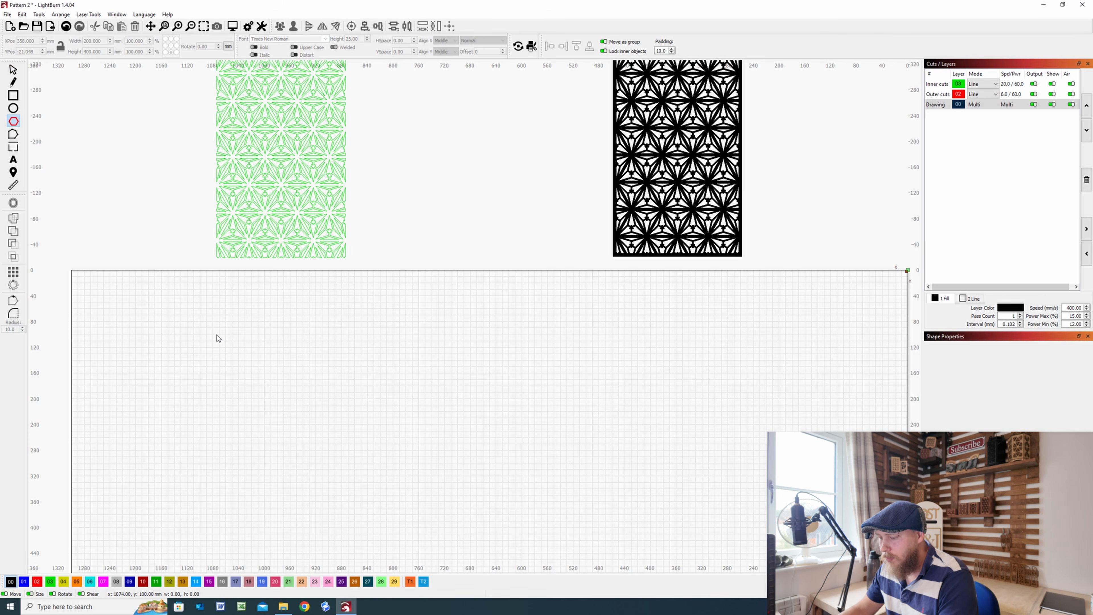
Draw a polygon about 132 mm wide below the finished patterns, on the red Outer cuts layer, and reduce it to three sides.
drag(360, 362, 383, 407)
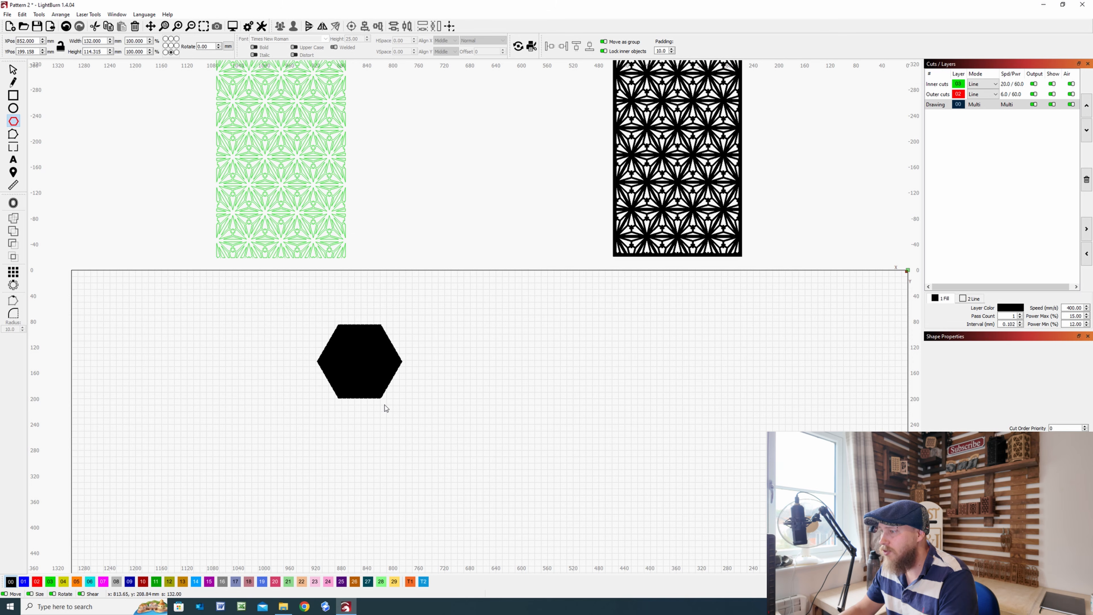
click(37, 582)
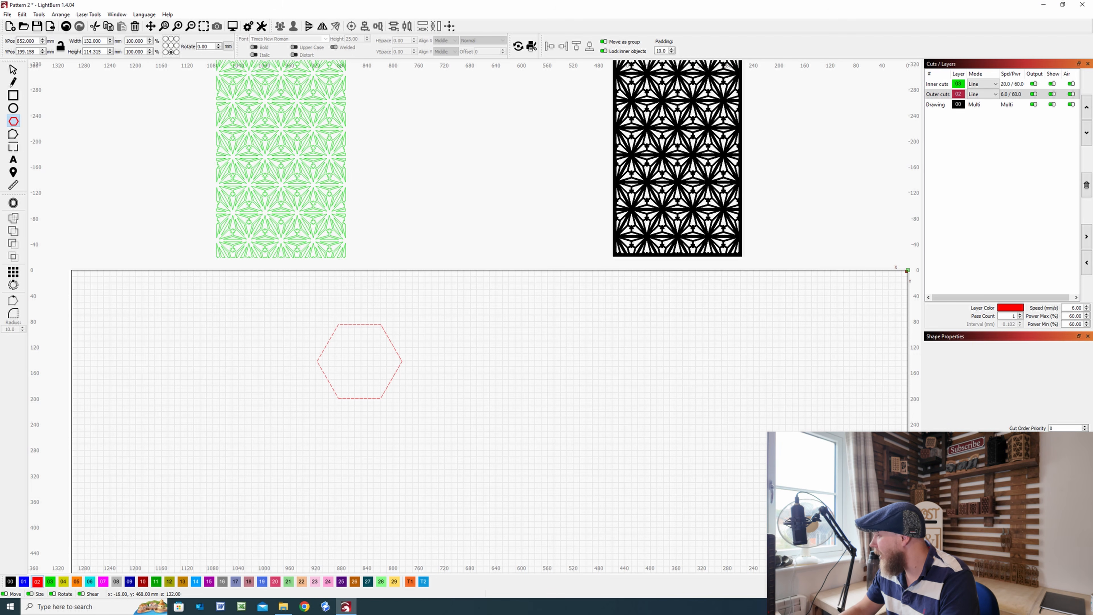
click(1084, 470)
click(1085, 469)
click(1085, 469)
Set the new triangle's width to 50 mm with locked aspect ratio, using the small existing triangle above the hexagon as size reference.
drag(403, 267, 349, 297)
drag(272, 357, 394, 327)
drag(393, 251, 347, 491)
click(14, 69)
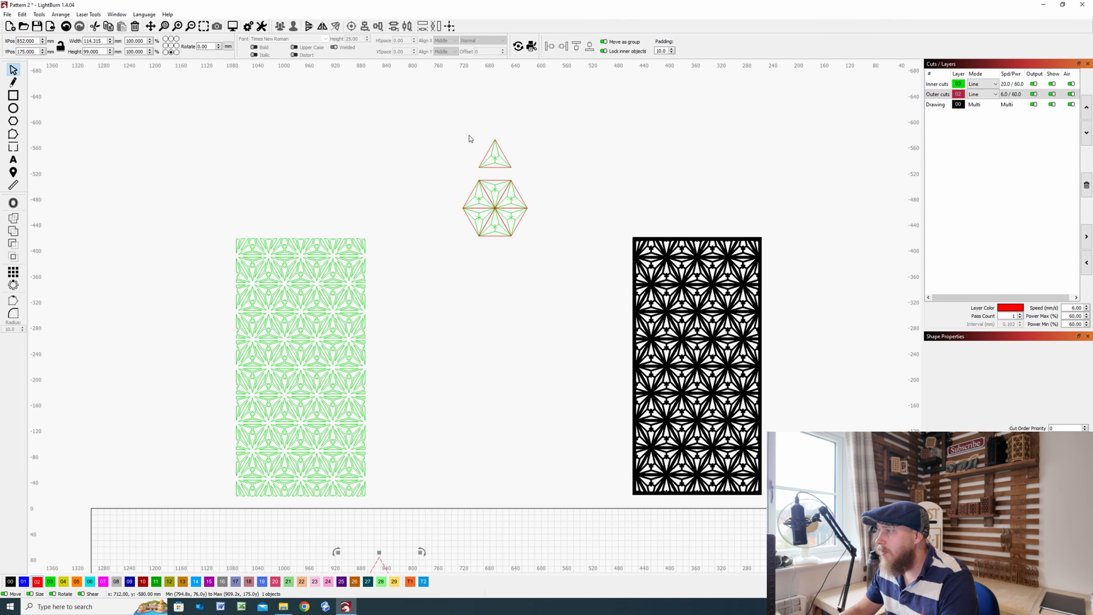
click(506, 162)
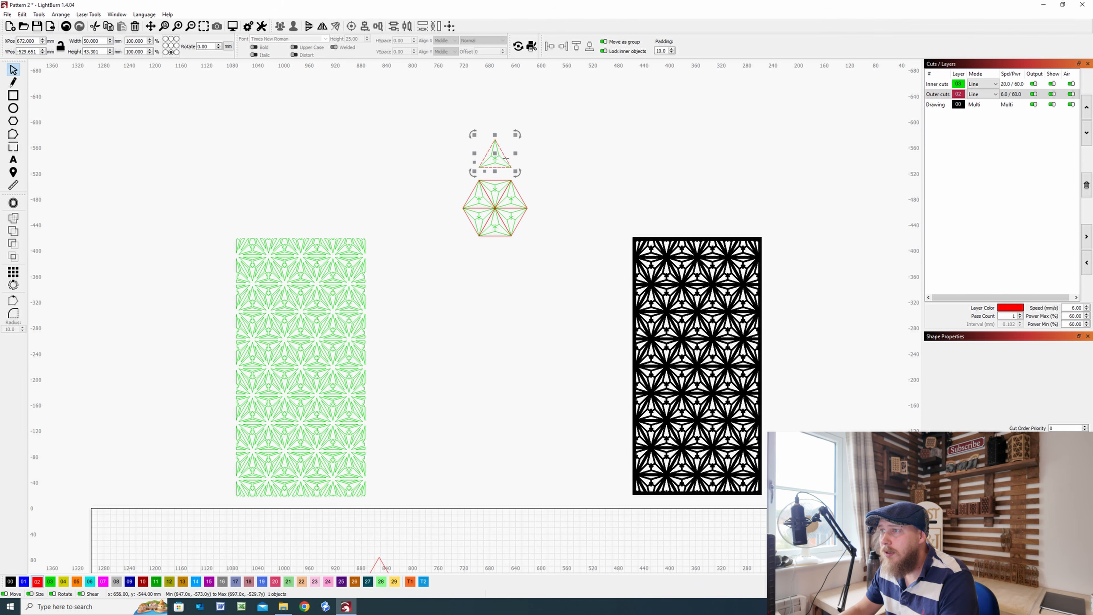
scroll(431, 330, down, 5)
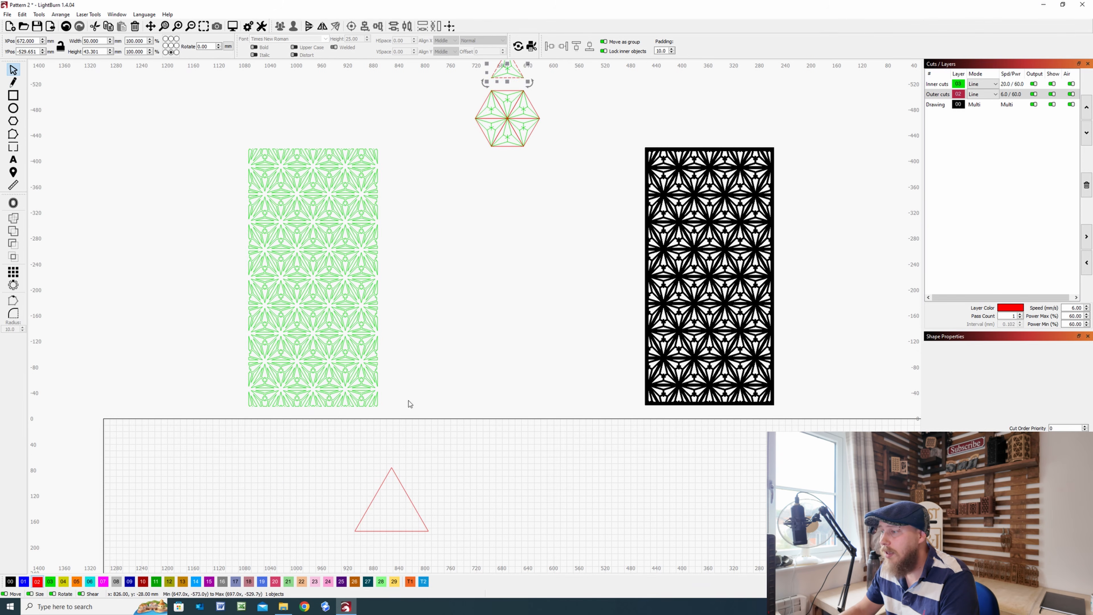
click(426, 354)
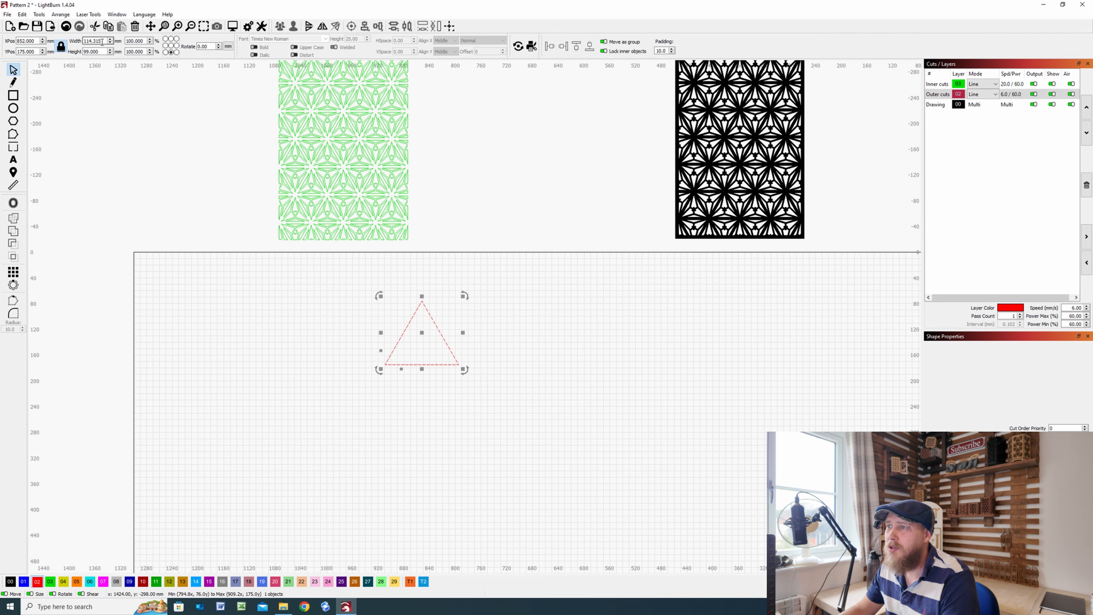
drag(102, 42, 43, 41)
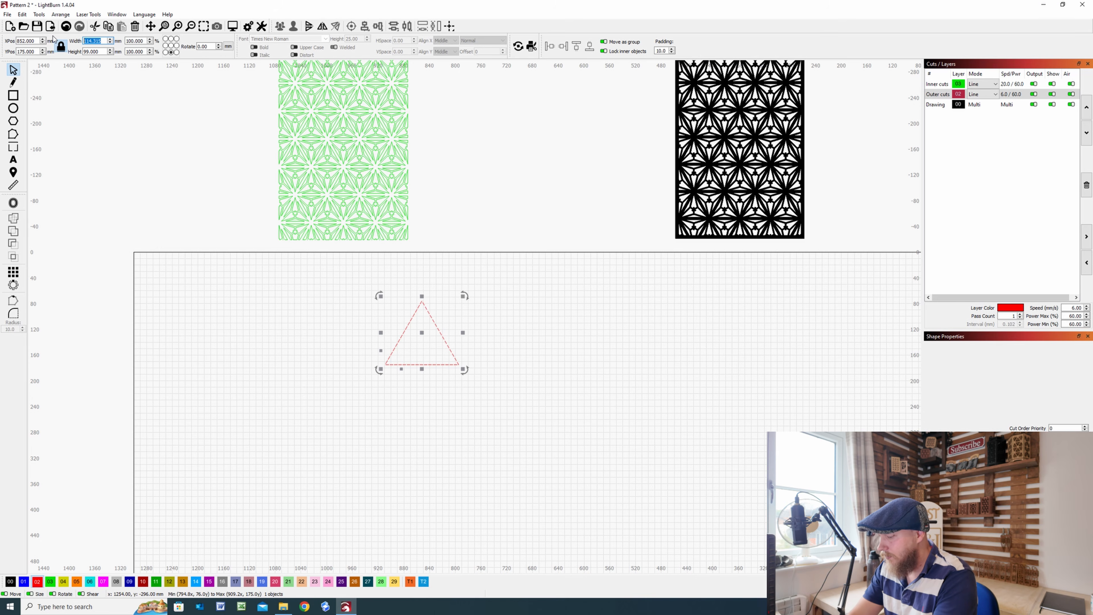
text(50)
key(Return)
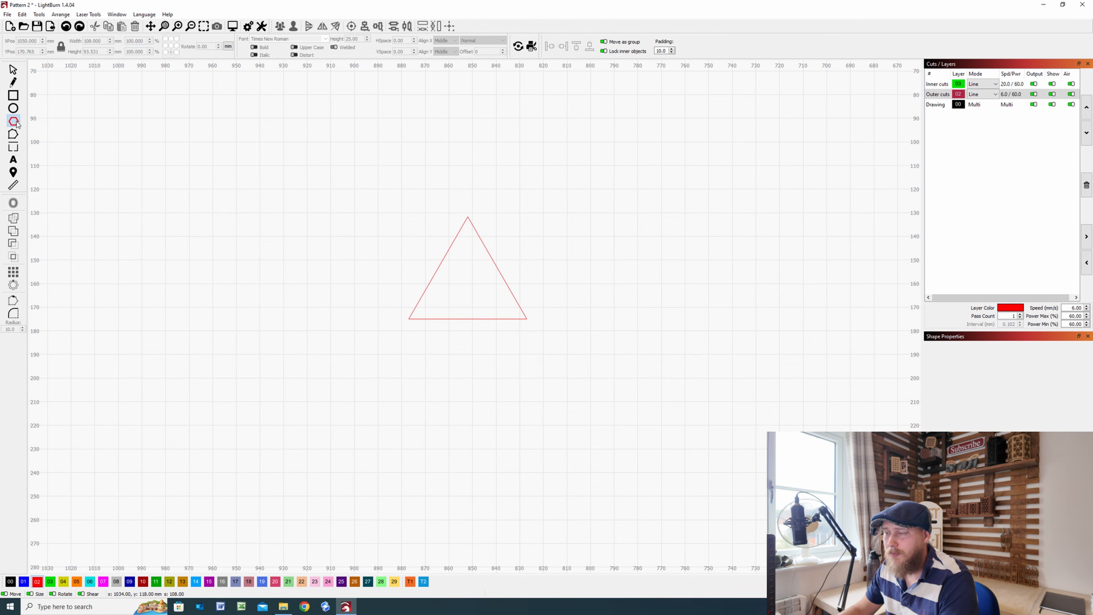
Draw a hexagon about 40 mm wide beside the triangle on tool layer T1 and rotate it so a corner points up.
drag(194, 288, 230, 337)
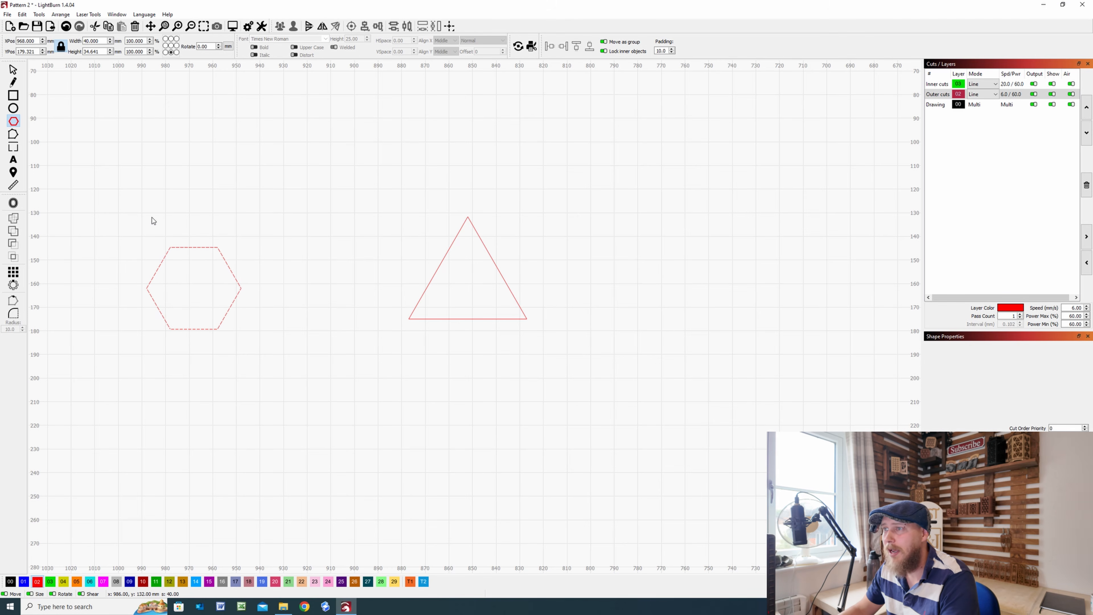
click(411, 581)
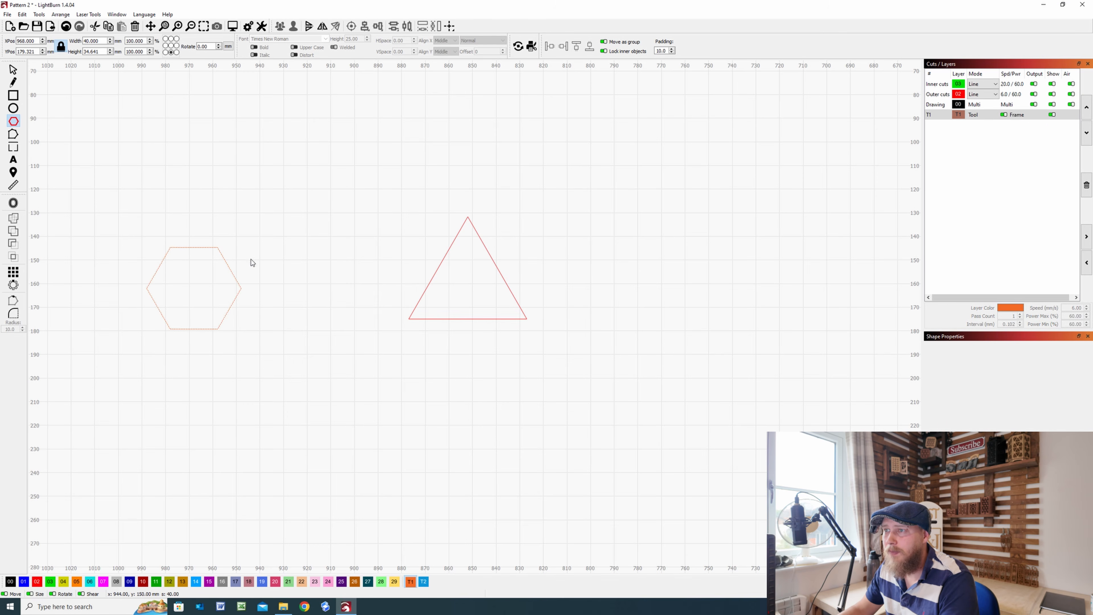
click(13, 69)
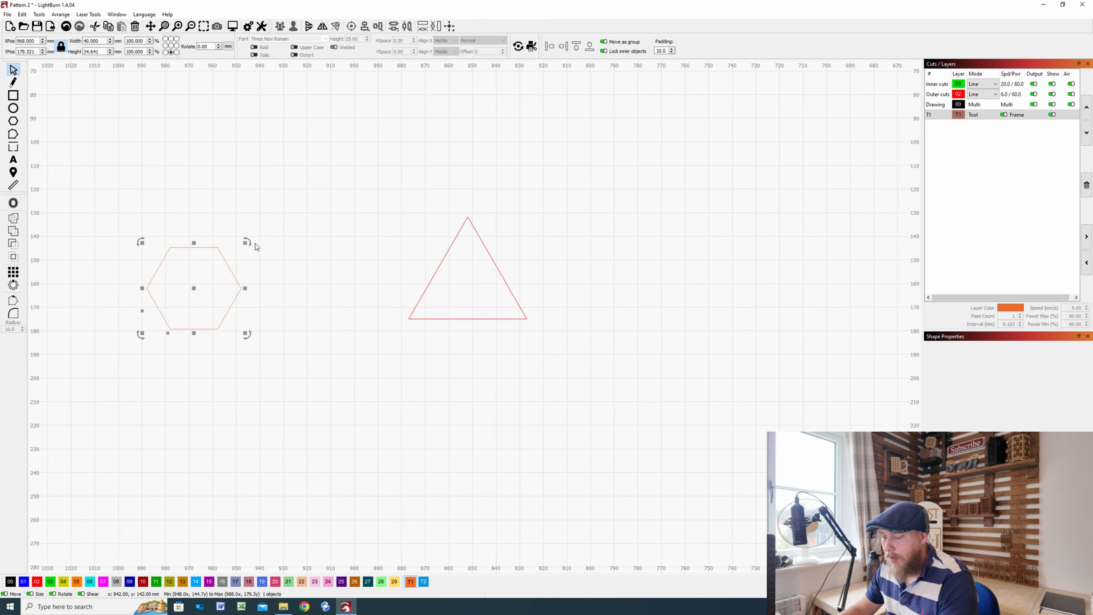
mouse_move(254, 242)
mouse_down()
mouse_move(211, 216)
mouse_move(257, 257)
mouse_move(241, 233)
mouse_up()
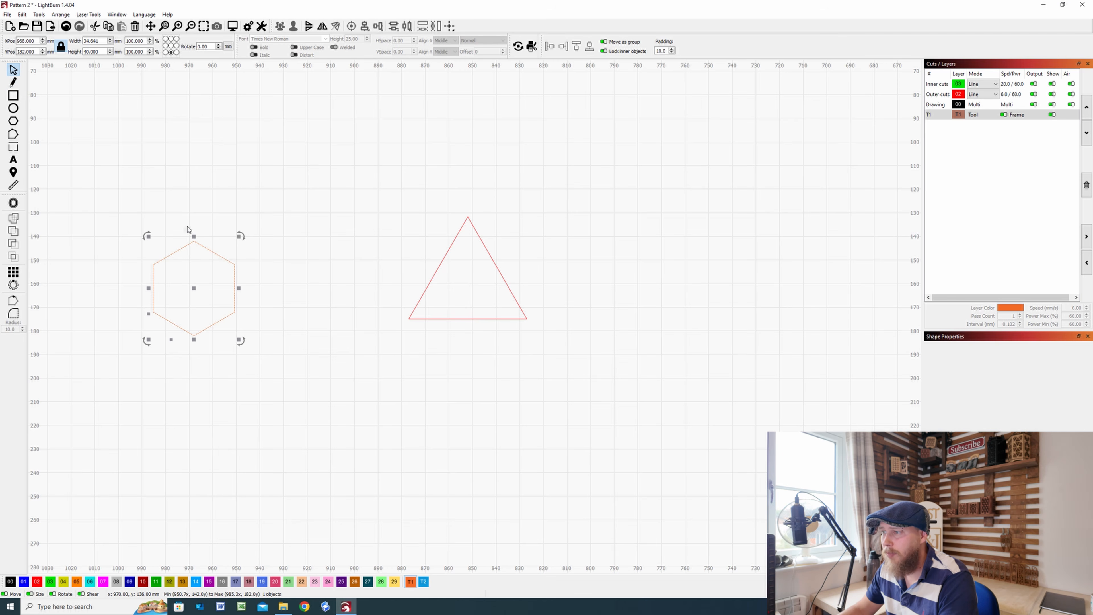
Resize the hexagon to 14 mm wide and place it in the centre of the triangle.
drag(194, 287, 466, 285)
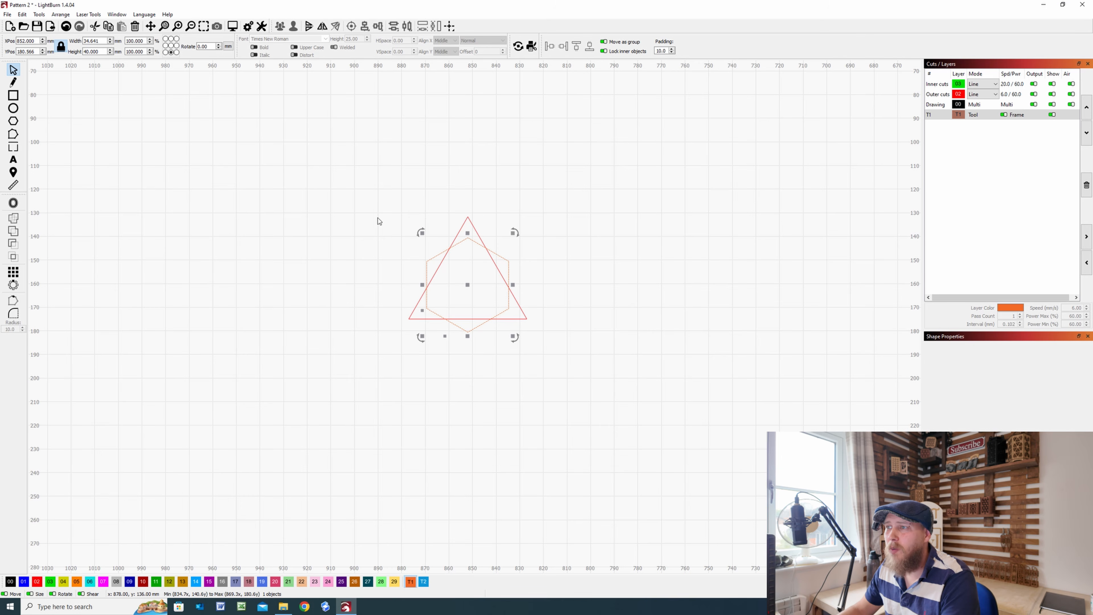
drag(100, 41, 10, 39)
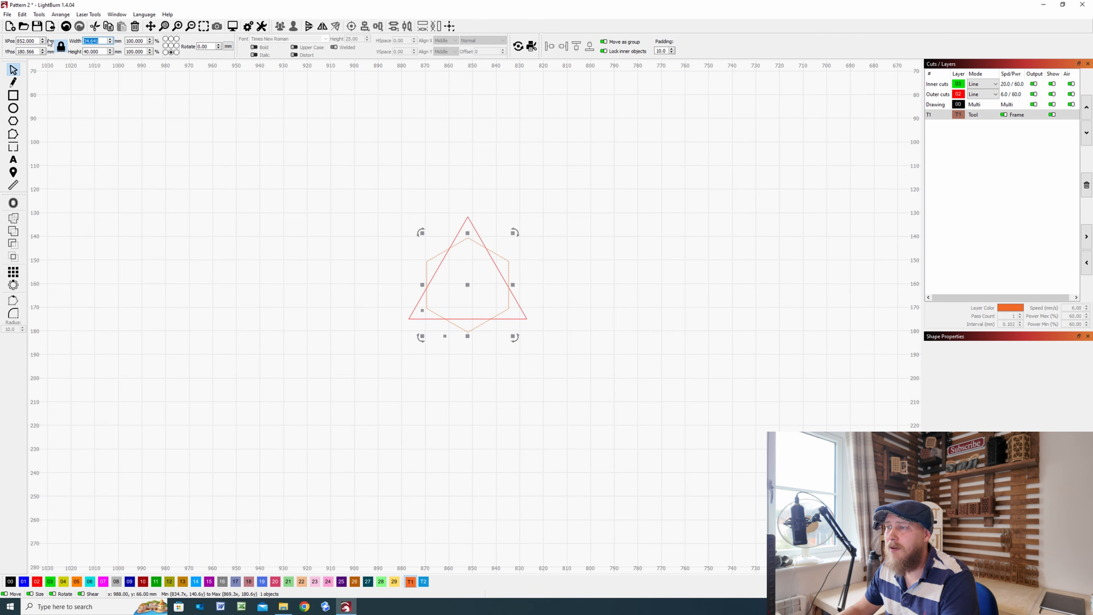
text(144)
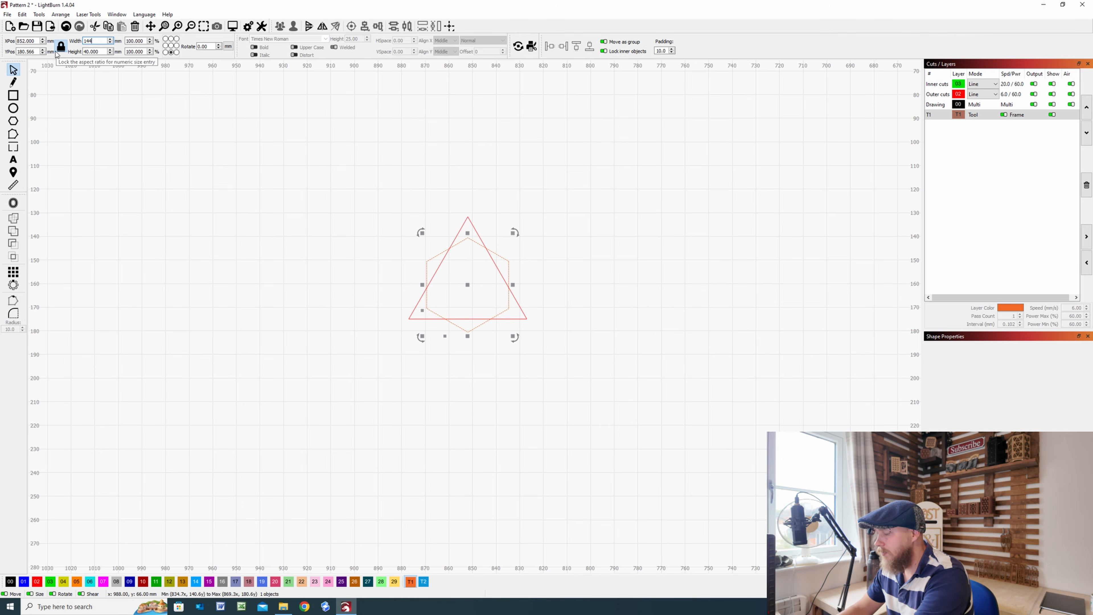
key(BackSpace)
key(Return)
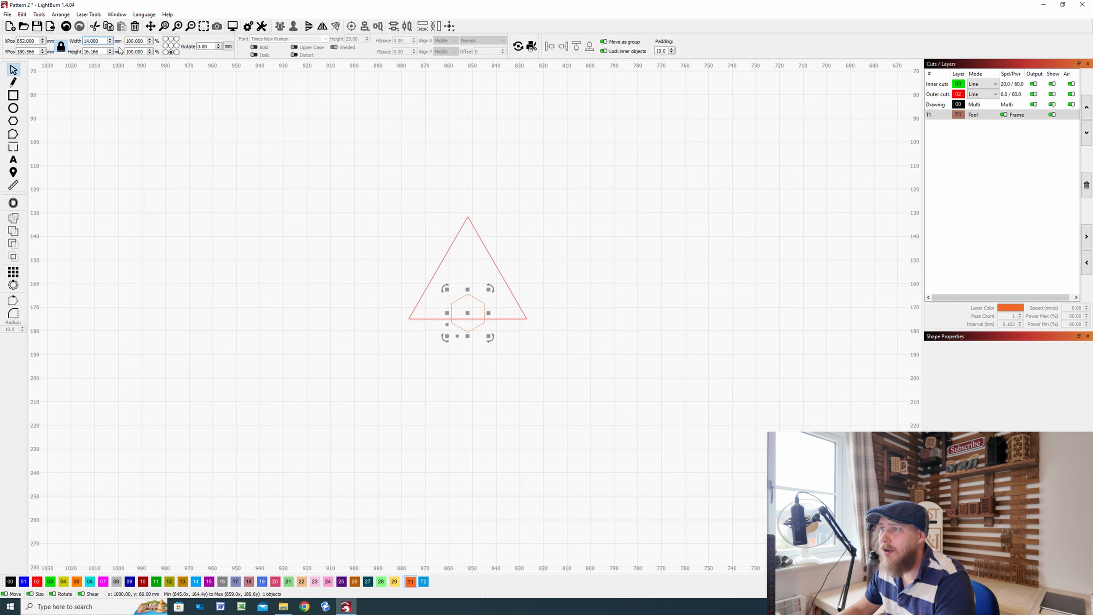
click(171, 45)
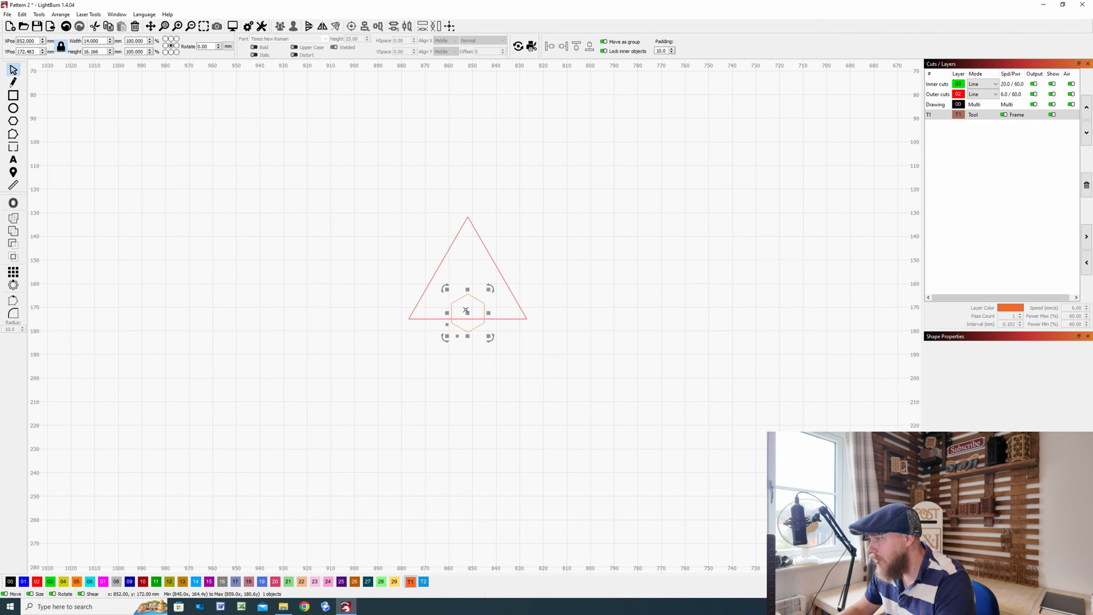
drag(466, 310, 466, 282)
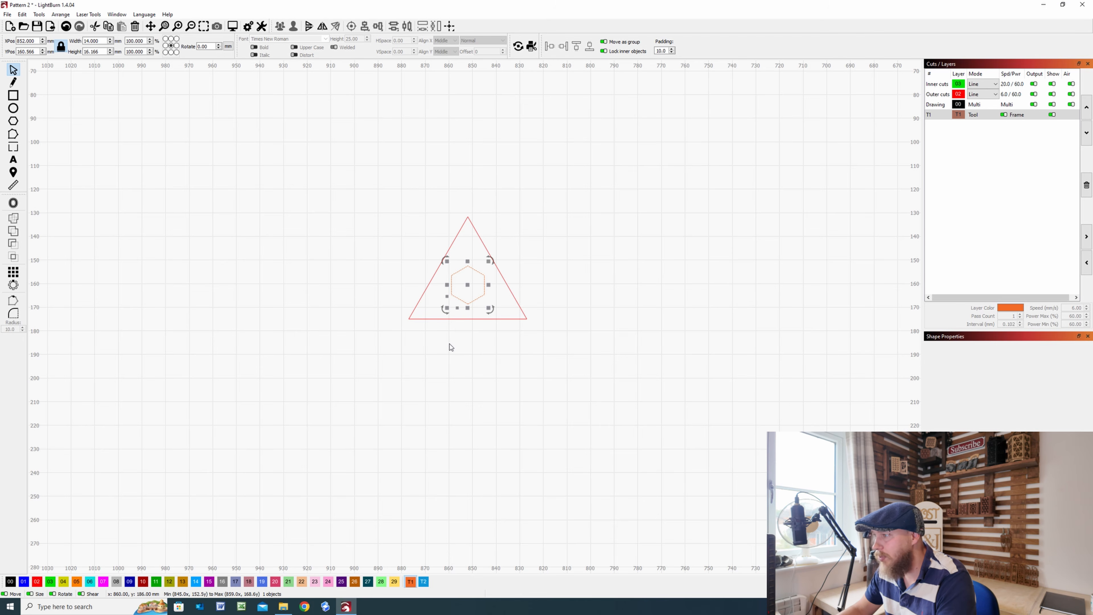
Duplicate the hexagon in place and scale one copy about its centre to 7 mm wide.
double_click(102, 41)
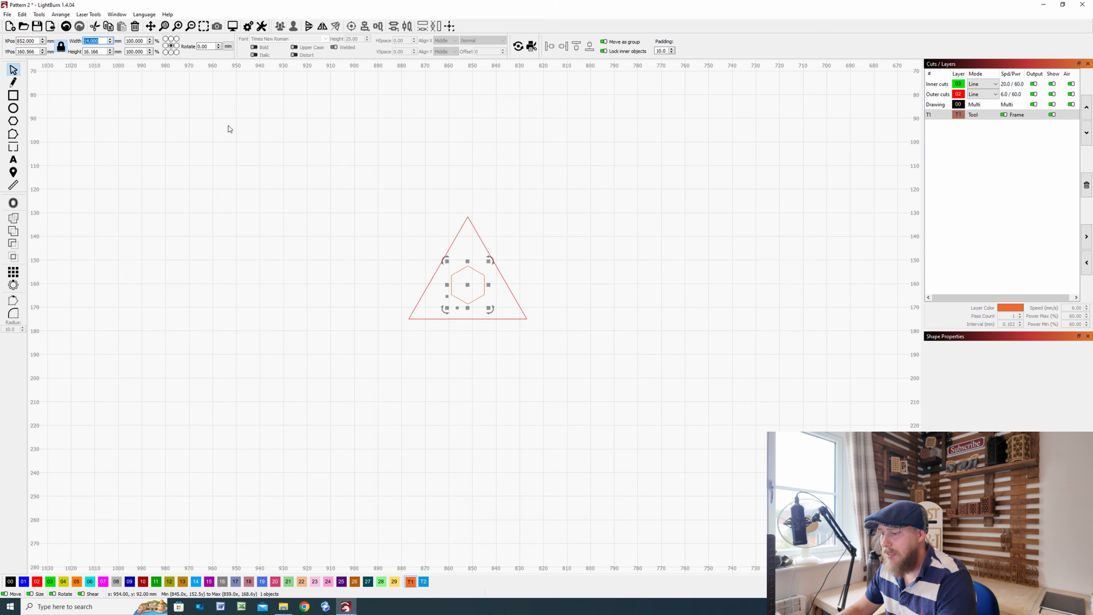
text(7)
key(Return)
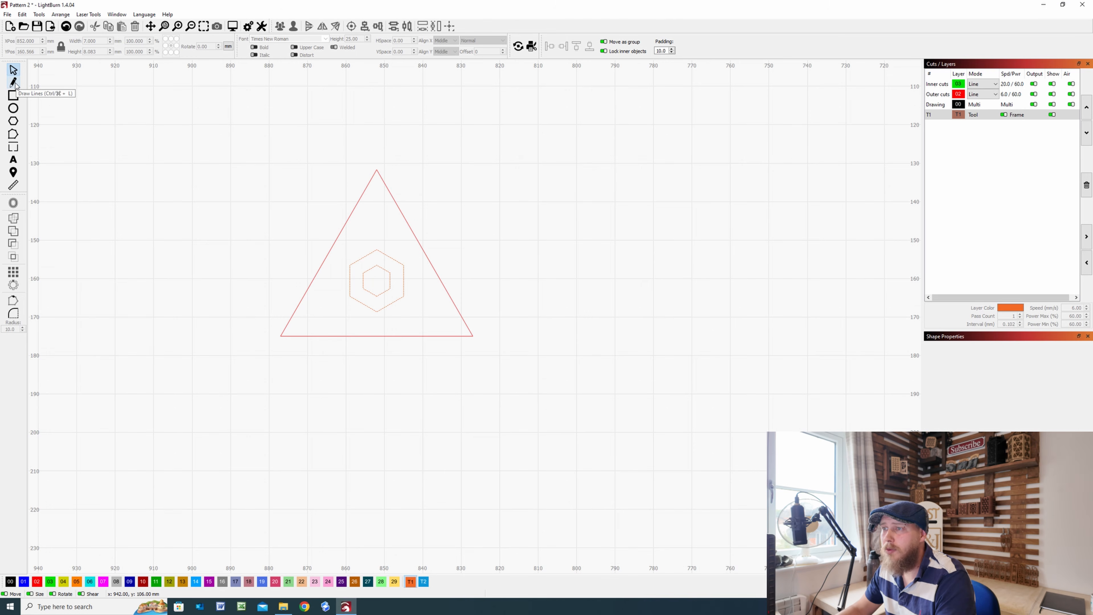
Draw two green Inner cuts lines from the triangle's top corner to the outer hexagon's upper-left and upper-right corners.
click(14, 82)
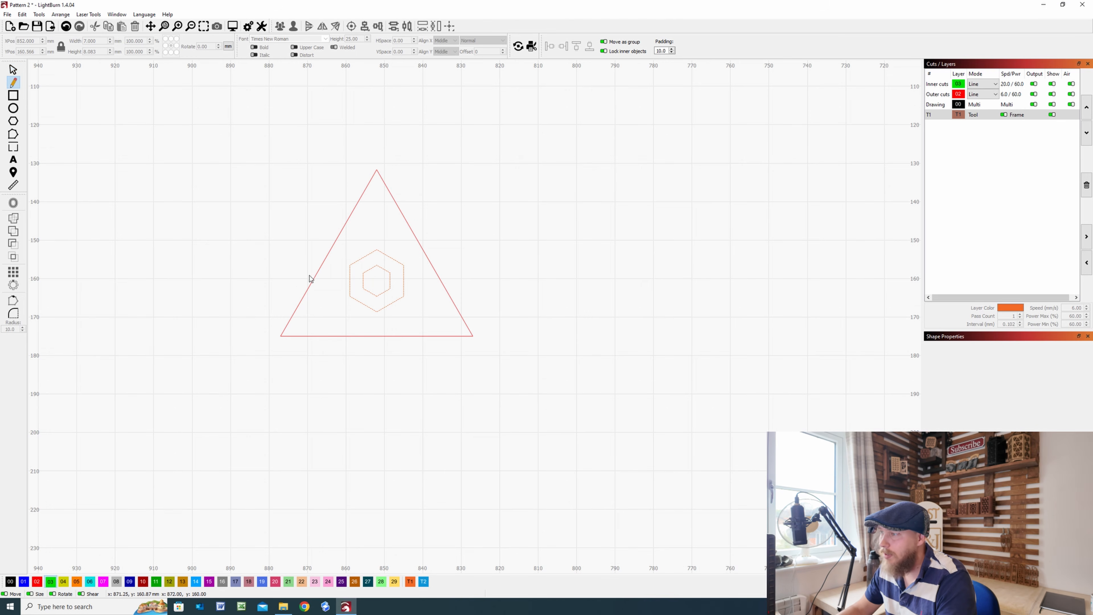
scroll(377, 170, up, 3)
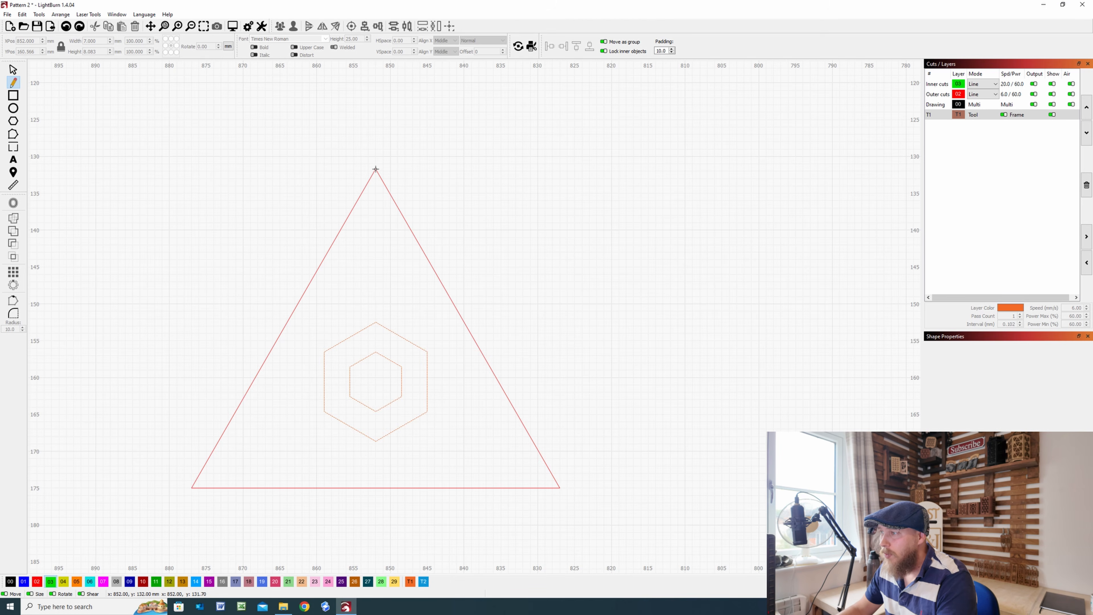
click(376, 169)
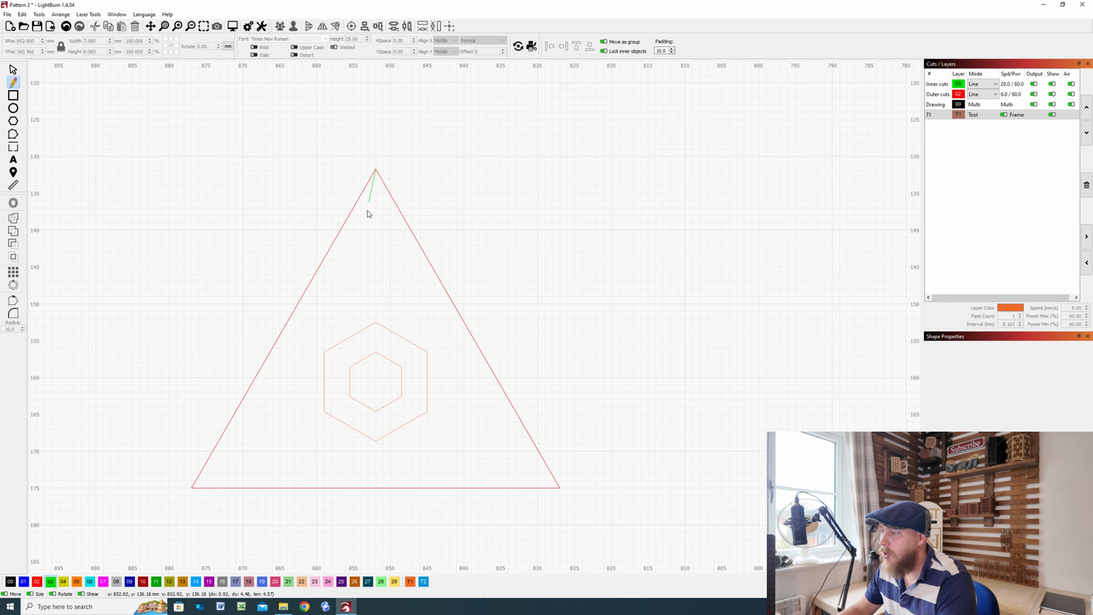
click(324, 352)
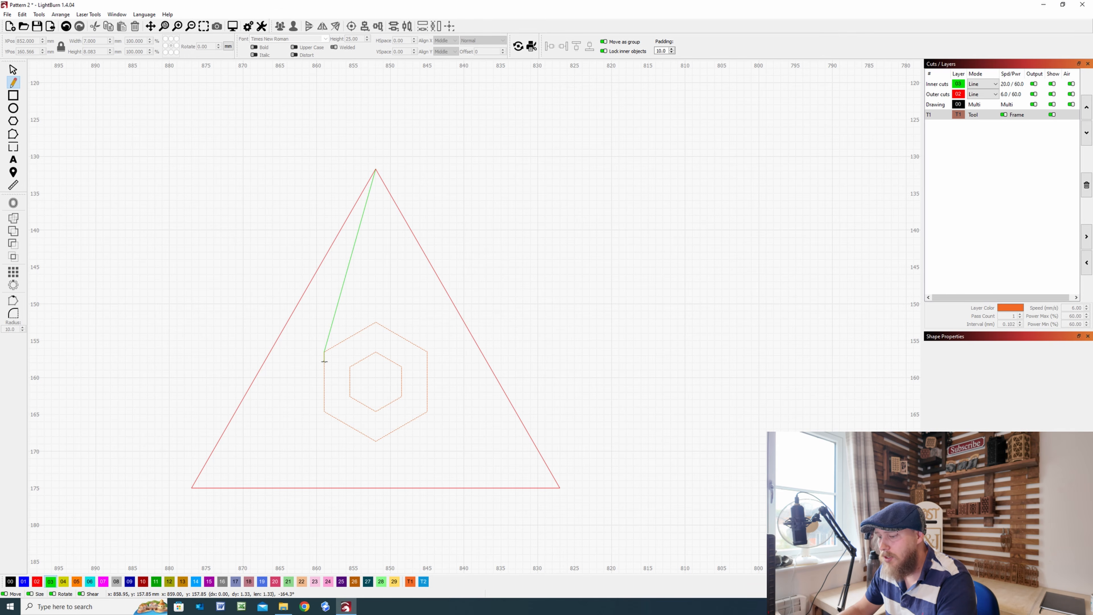
right_click(305, 362)
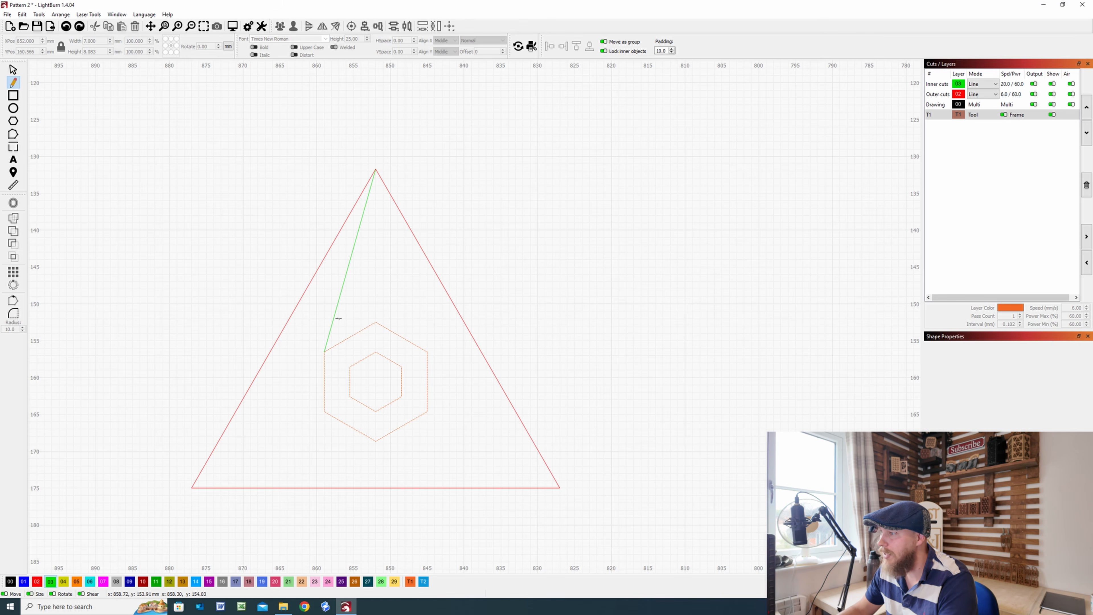
click(376, 169)
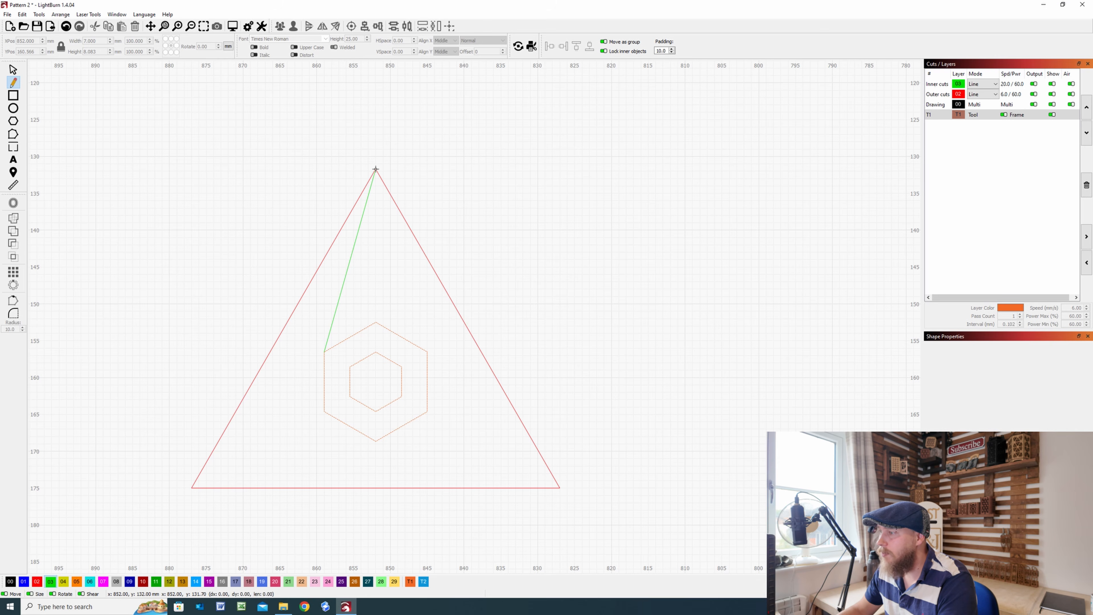
click(428, 353)
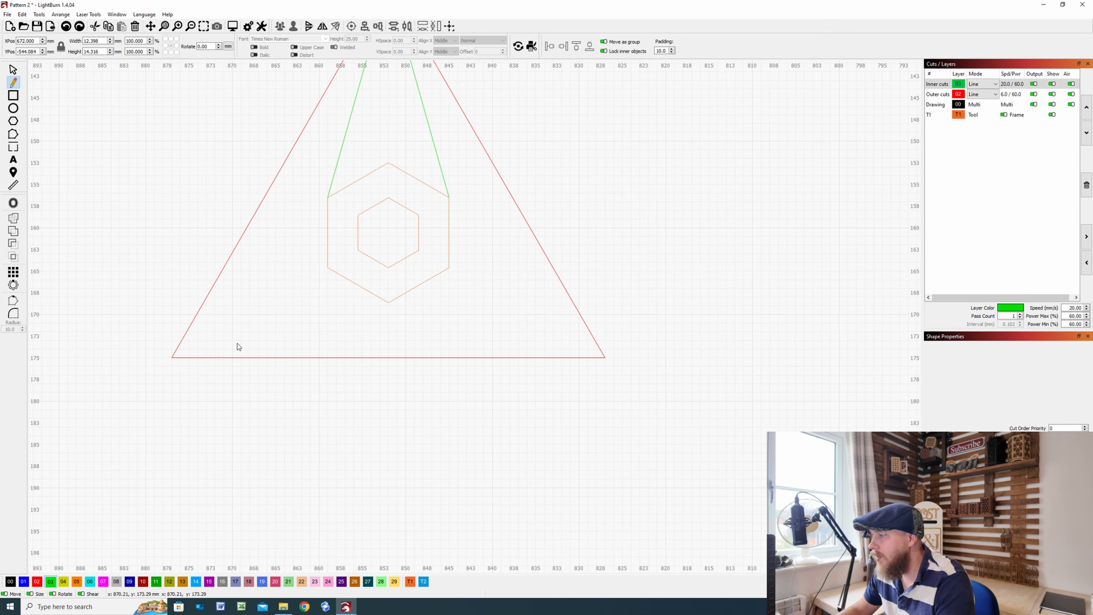
Draw two green lines joining the triangle's lower-right corner to the outer hexagon's upper-right and bottom corners.
click(604, 356)
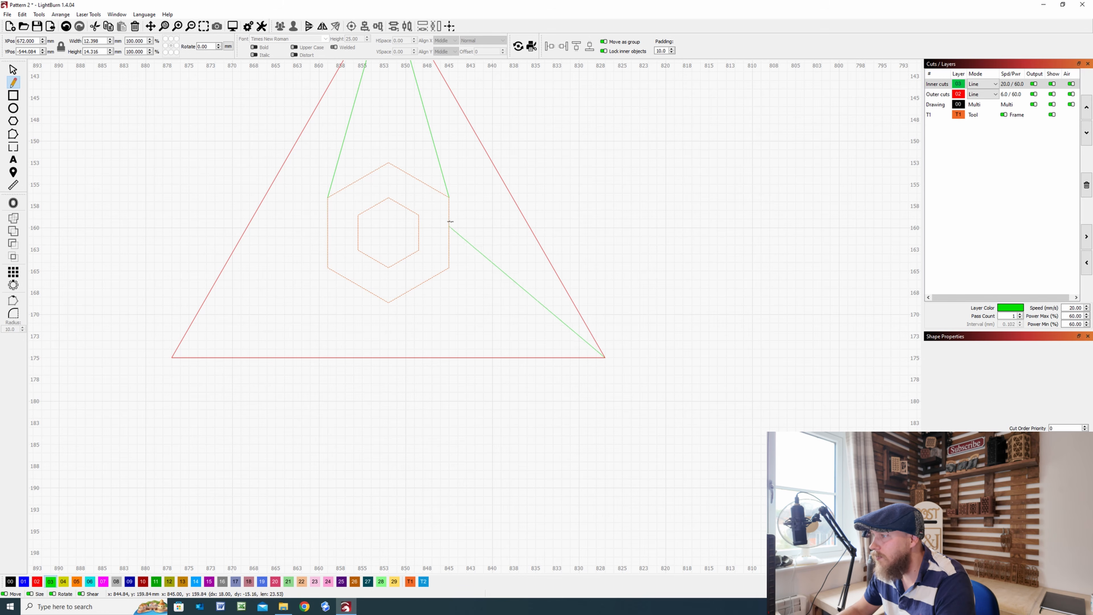
double_click(448, 197)
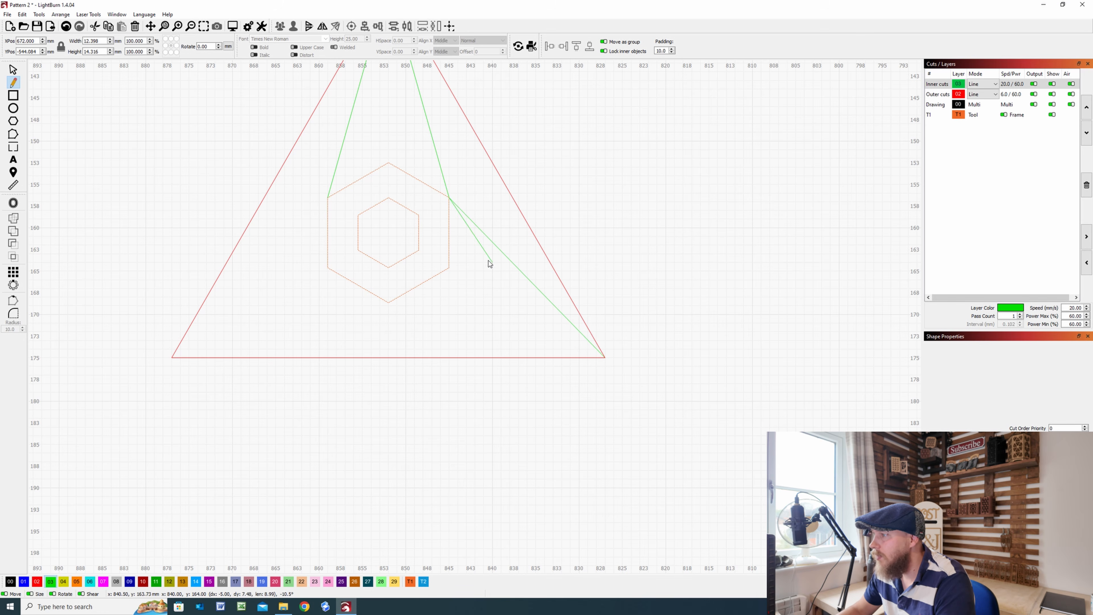
click(605, 357)
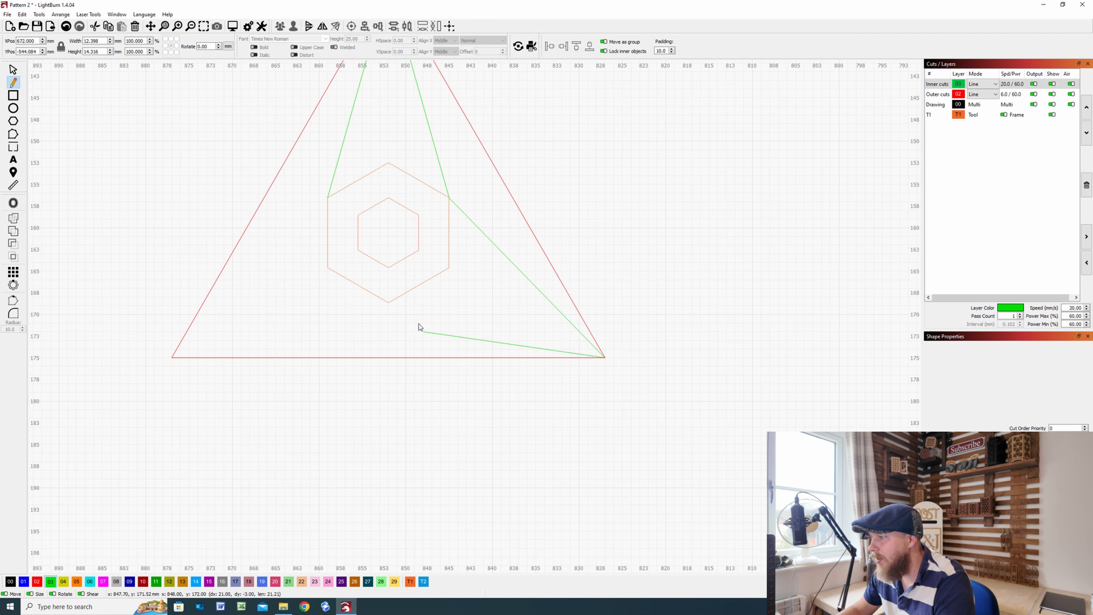
click(389, 303)
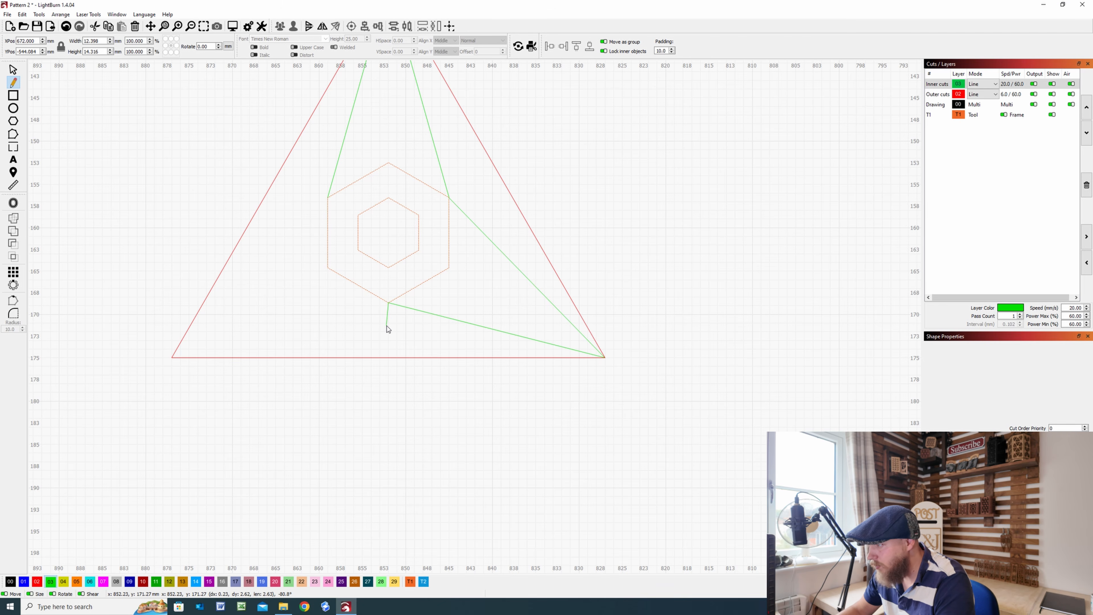
key(Escape)
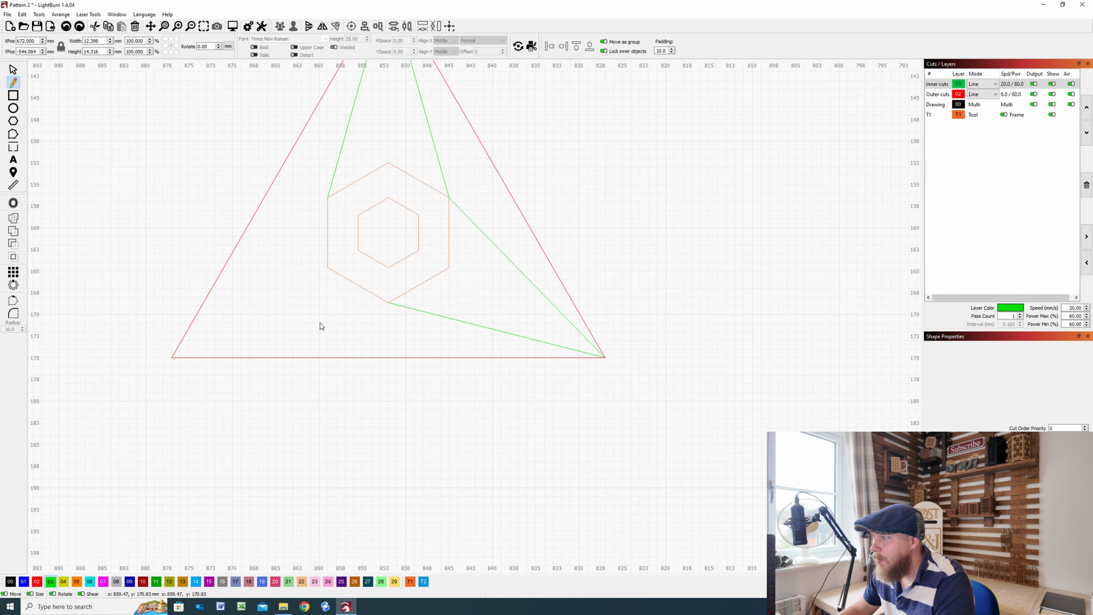
Draw a green line from the triangle's lower-left corner to the outer hexagon's bottom corner.
click(172, 357)
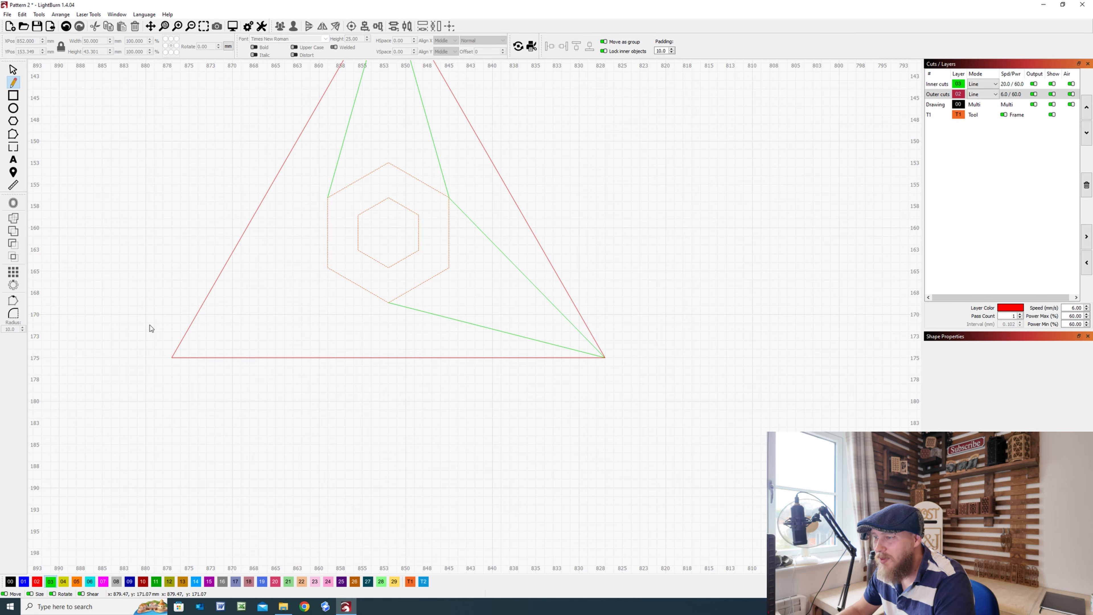
click(172, 357)
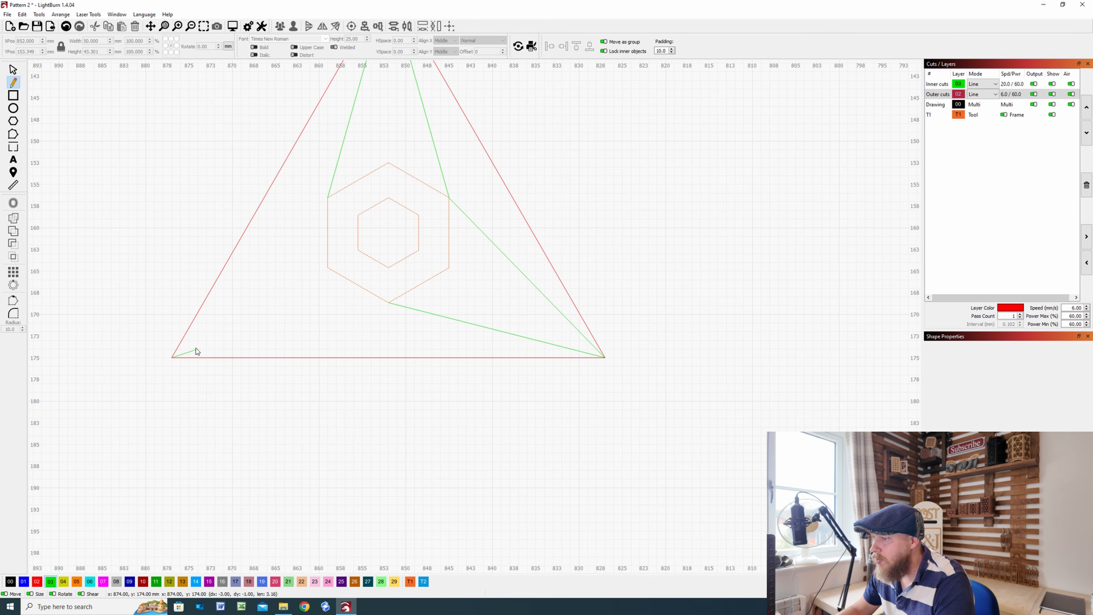
click(388, 302)
key(Escape)
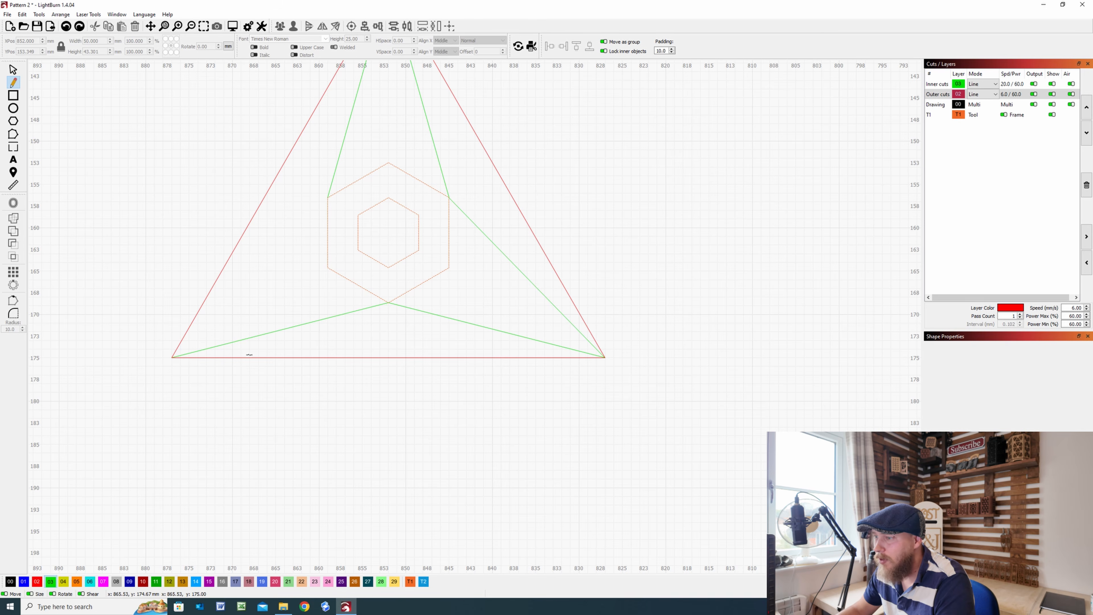
Draw a green line from the triangle's lower-left corner to the outer hexagon's upper-left corner.
click(172, 357)
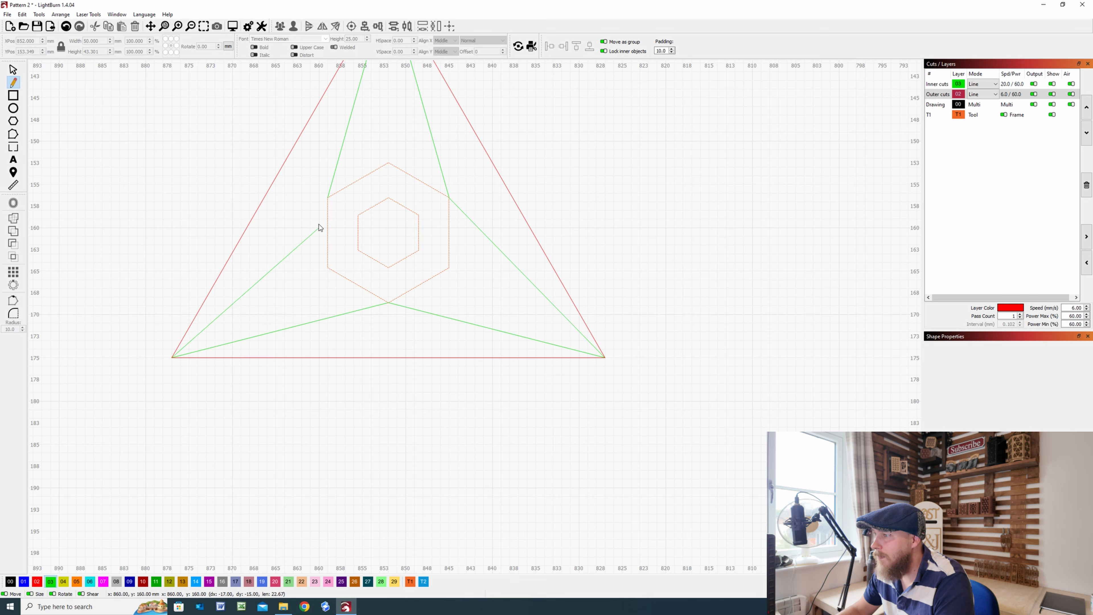
click(326, 198)
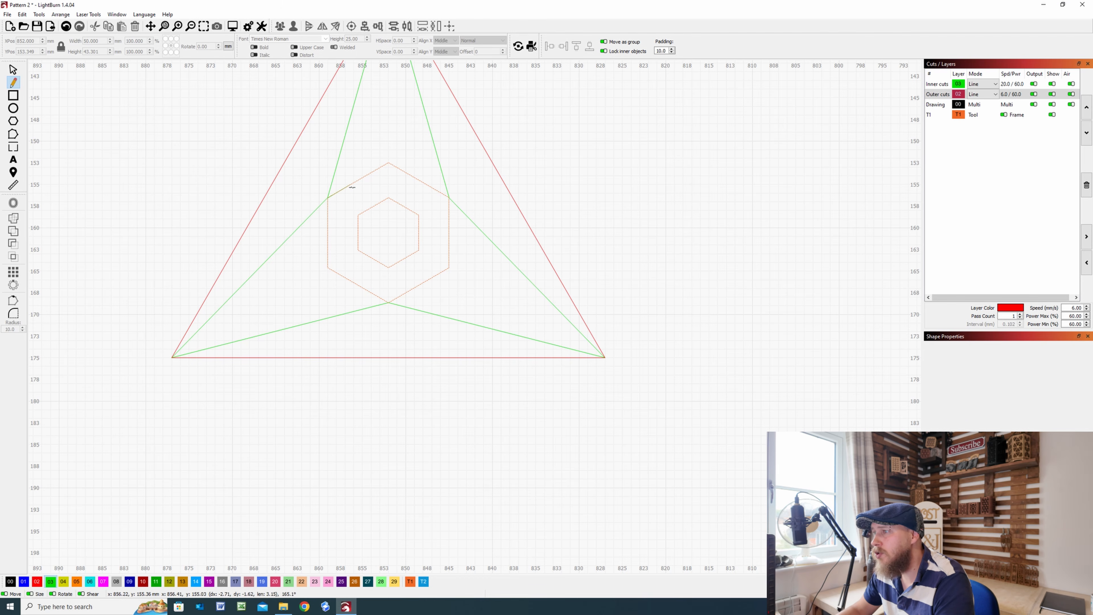
key(Escape)
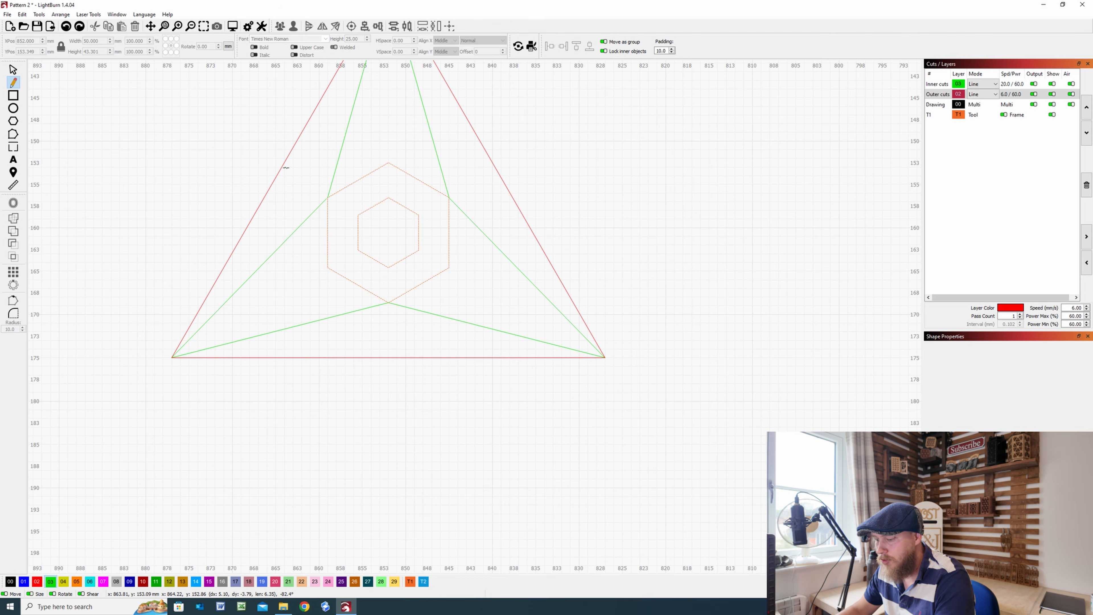
Draw two green lines from the outer hexagon's upper-left and upper-right corners through the centre to the inner hexagon's opposite lower corners.
scroll(302, 202, up, 3)
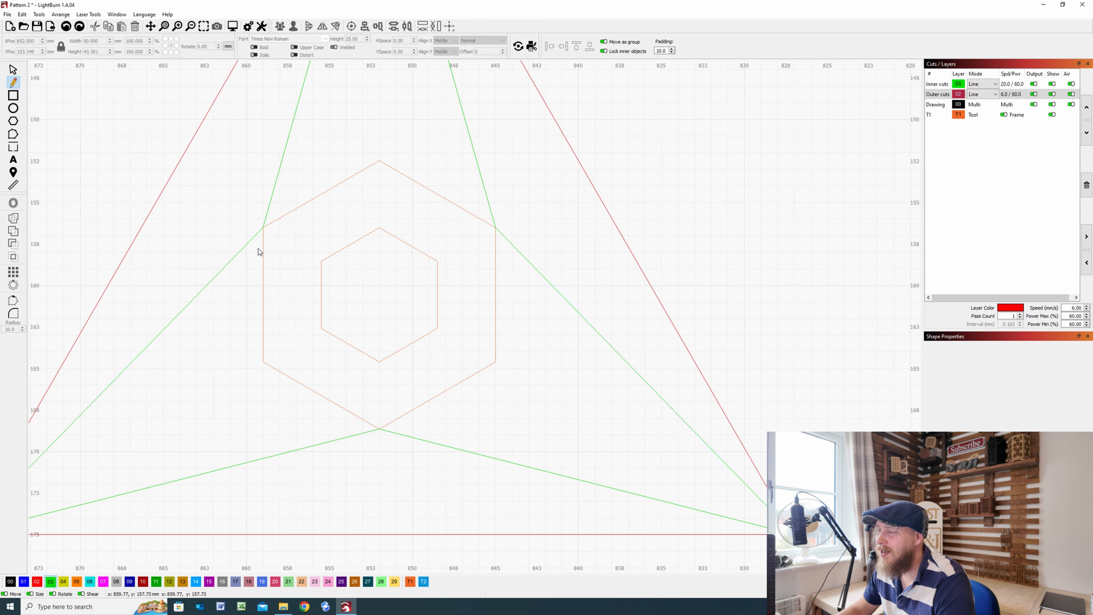
click(263, 227)
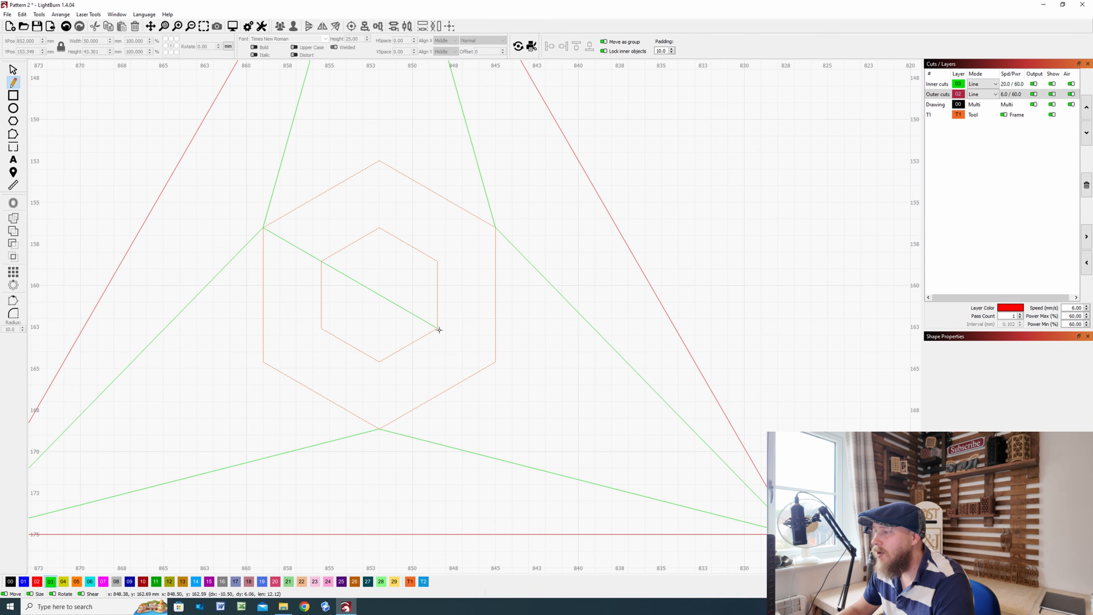
click(438, 328)
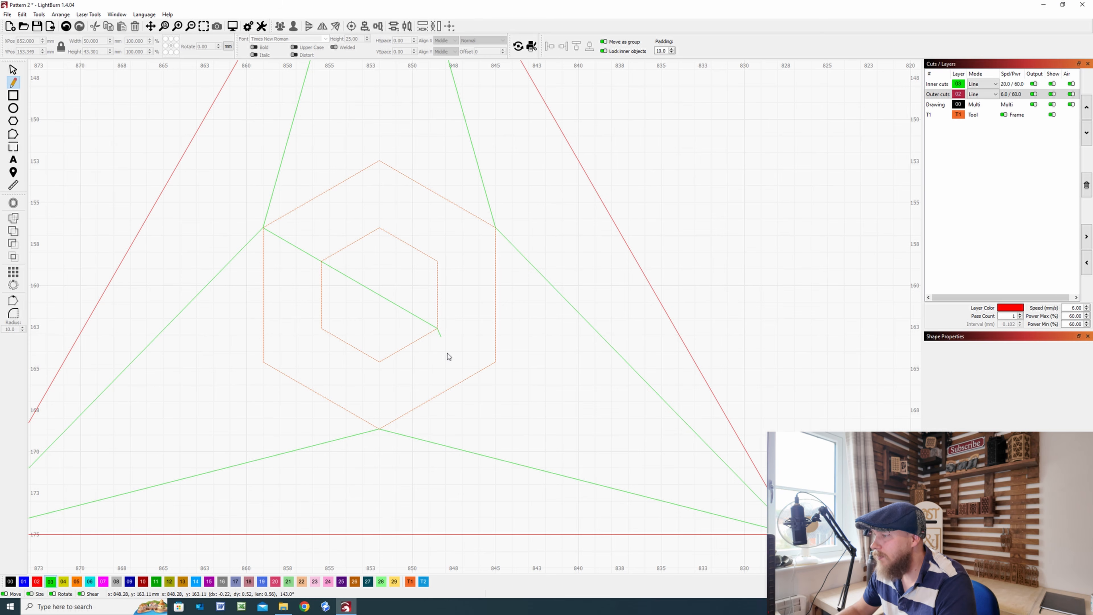
right_click(471, 329)
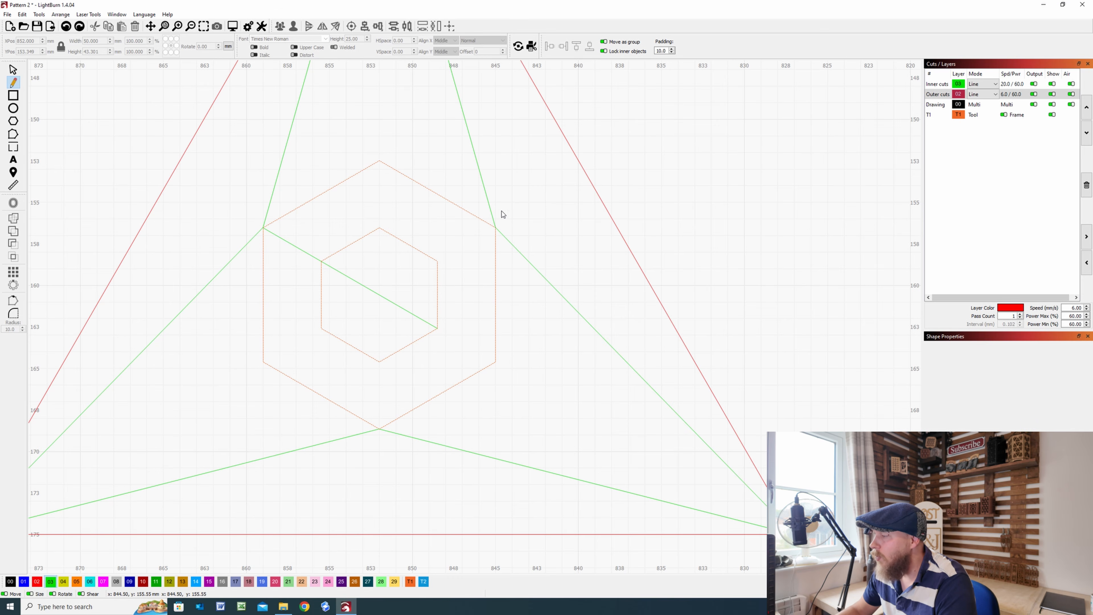
click(495, 227)
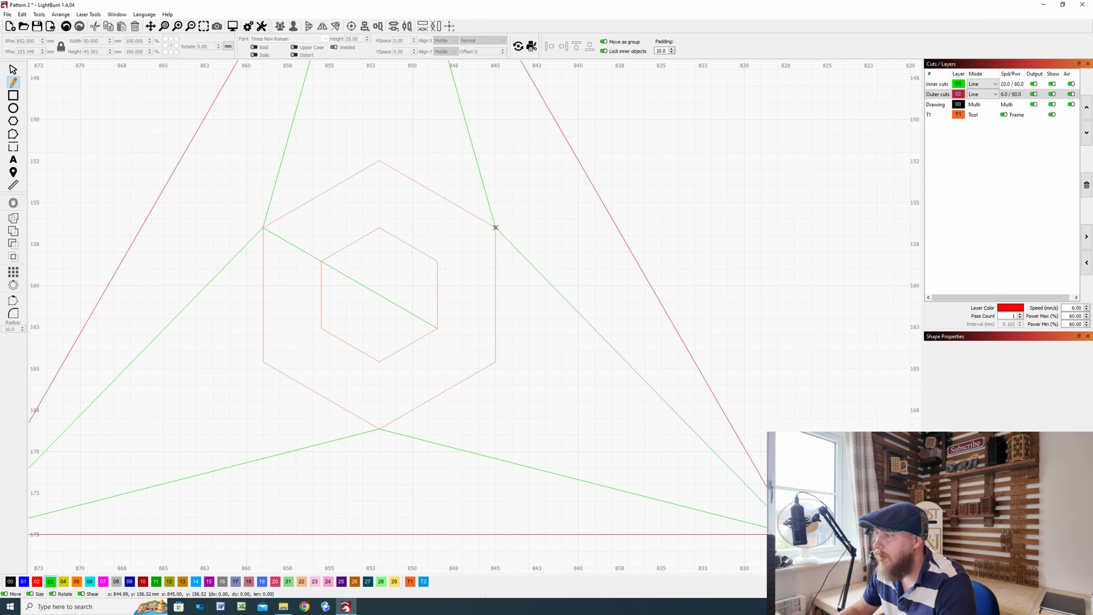
click(320, 329)
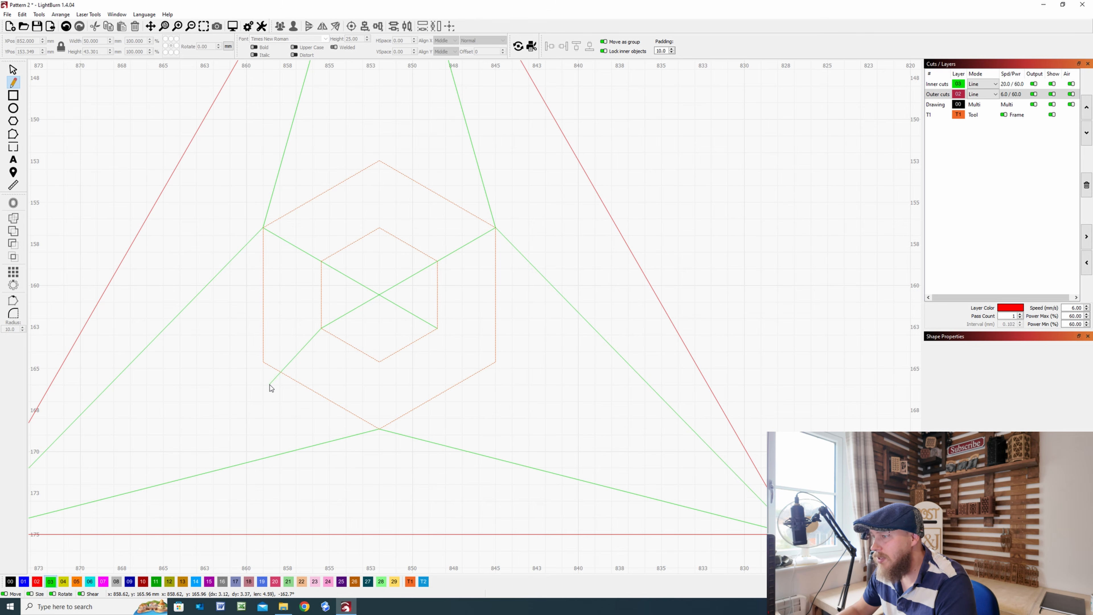
right_click(269, 384)
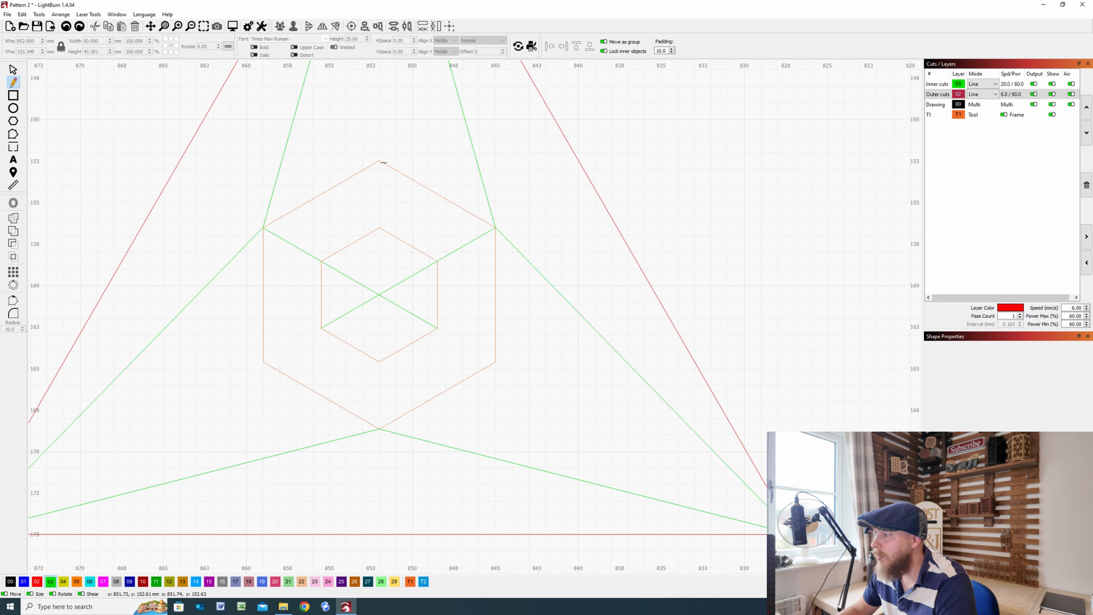
Draw a vertical green line from the outer hexagon's bottom corner through the centre to the inner hexagon's top corner.
drag(382, 162, 381, 182)
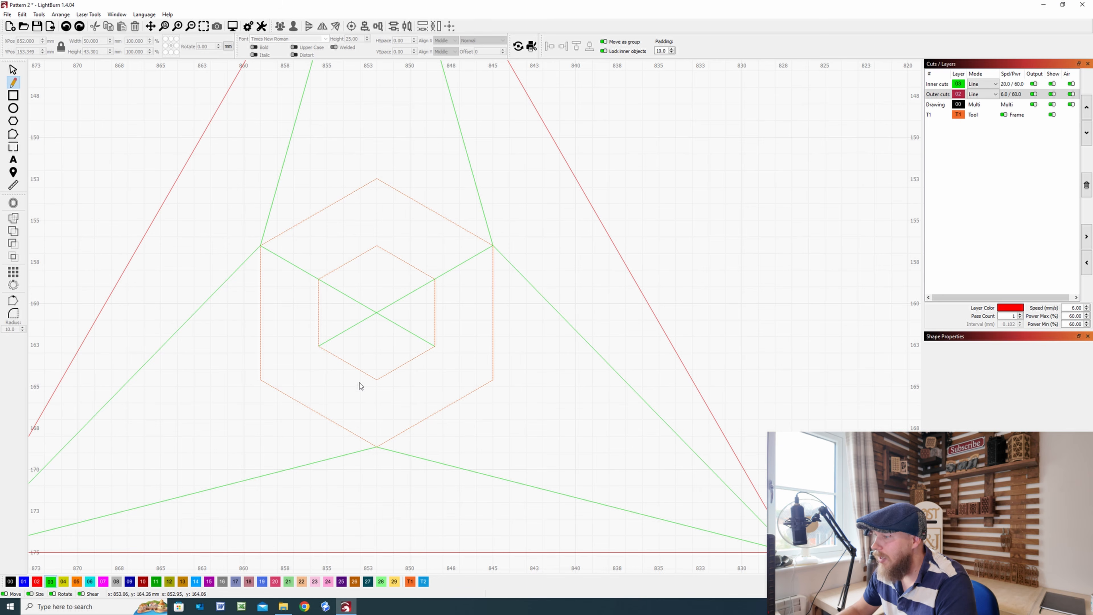
click(376, 447)
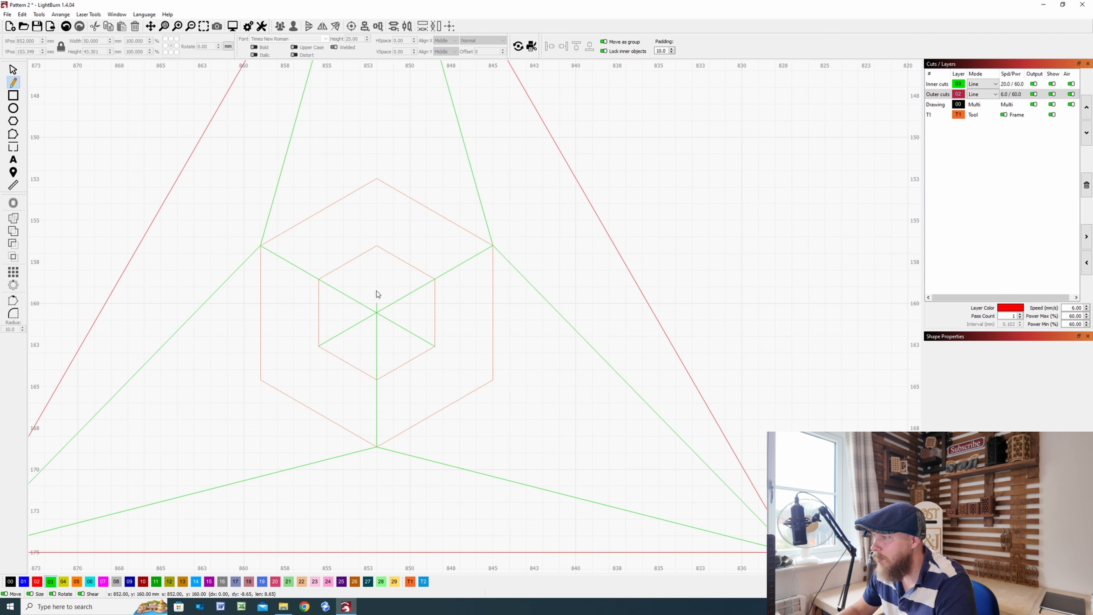
click(377, 246)
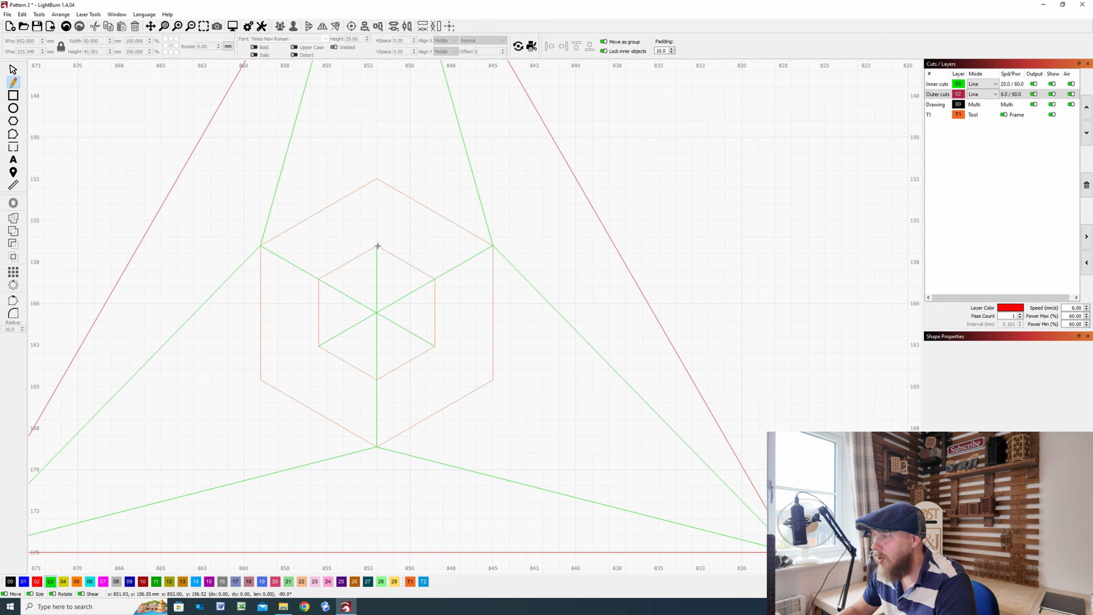
right_click(389, 292)
Delete the outer and inner guide hexagons.
click(13, 70)
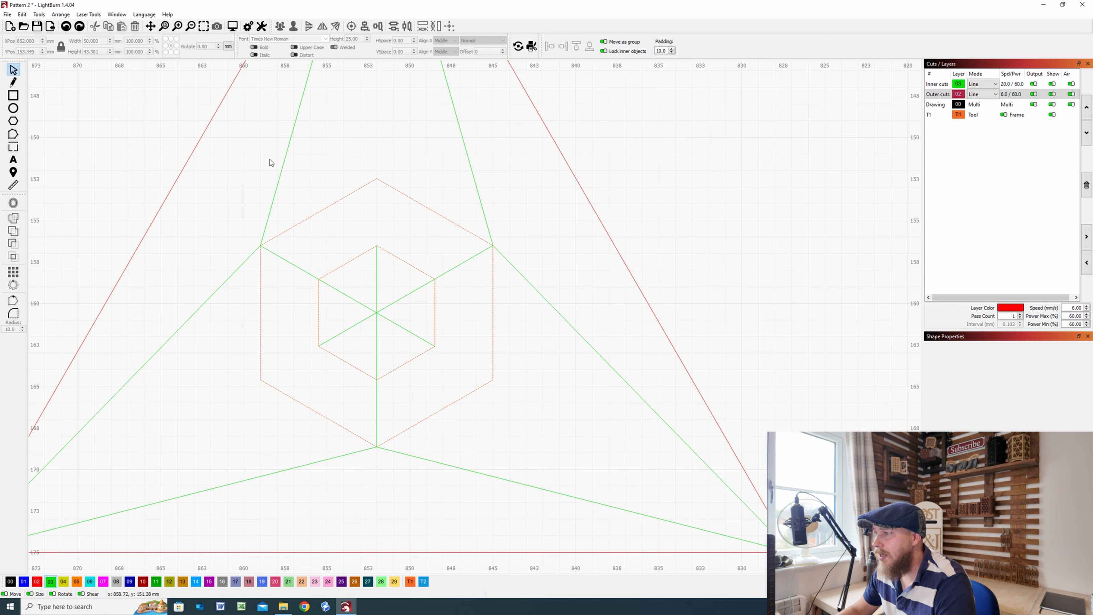
click(334, 203)
key(Delete)
click(392, 255)
key(Delete)
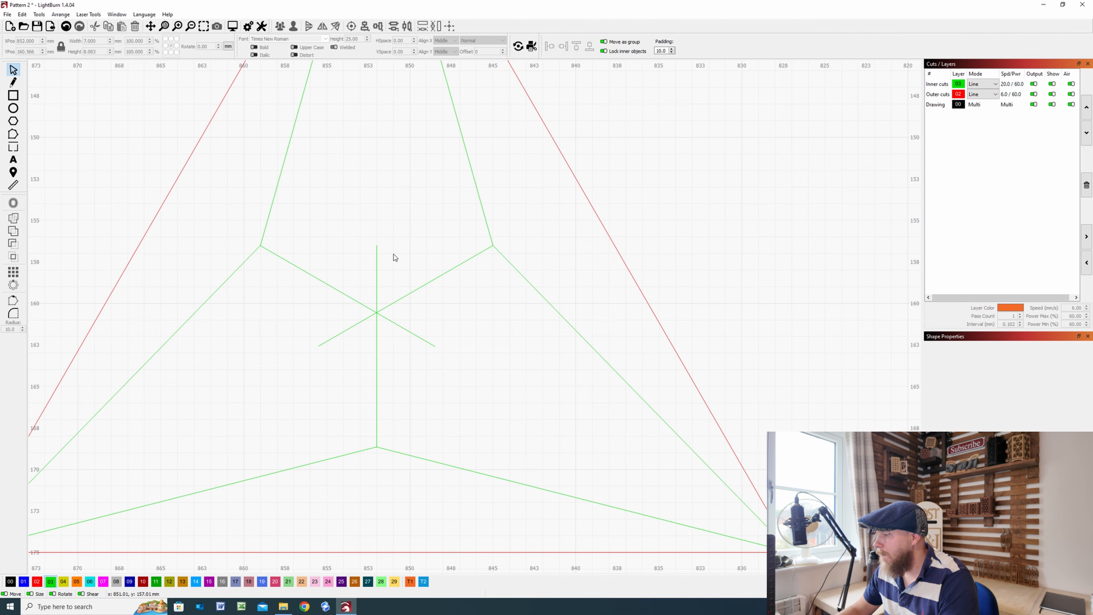
Duplicate the whole triangular unit and snap the copy's lower-left corner onto the original's lower-right corner.
scroll(396, 233, down, 5)
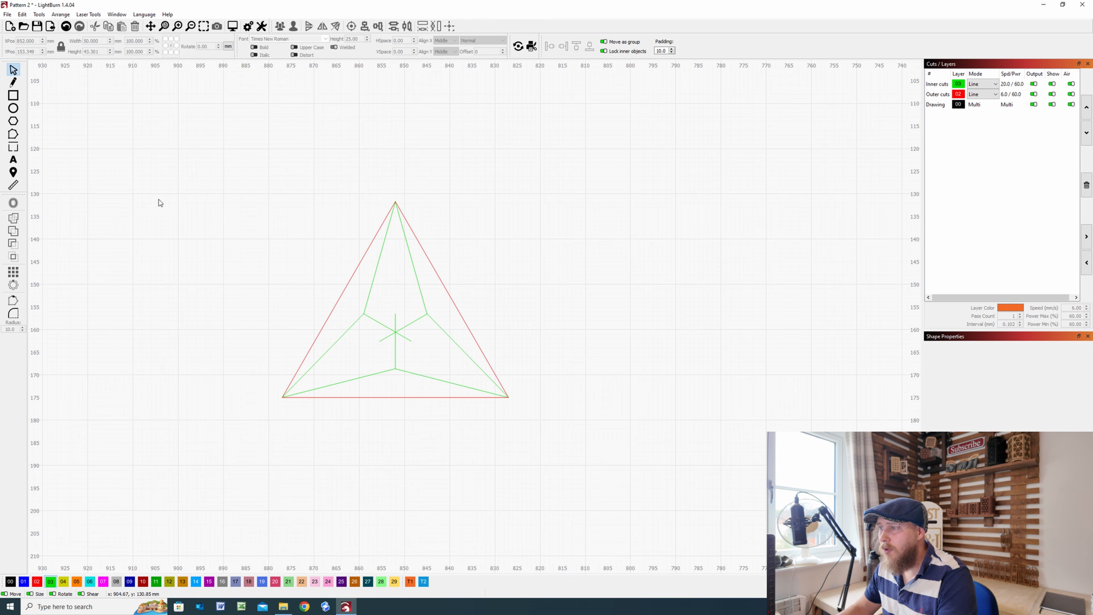
scroll(254, 259, down, 2)
drag(485, 389, 236, 209)
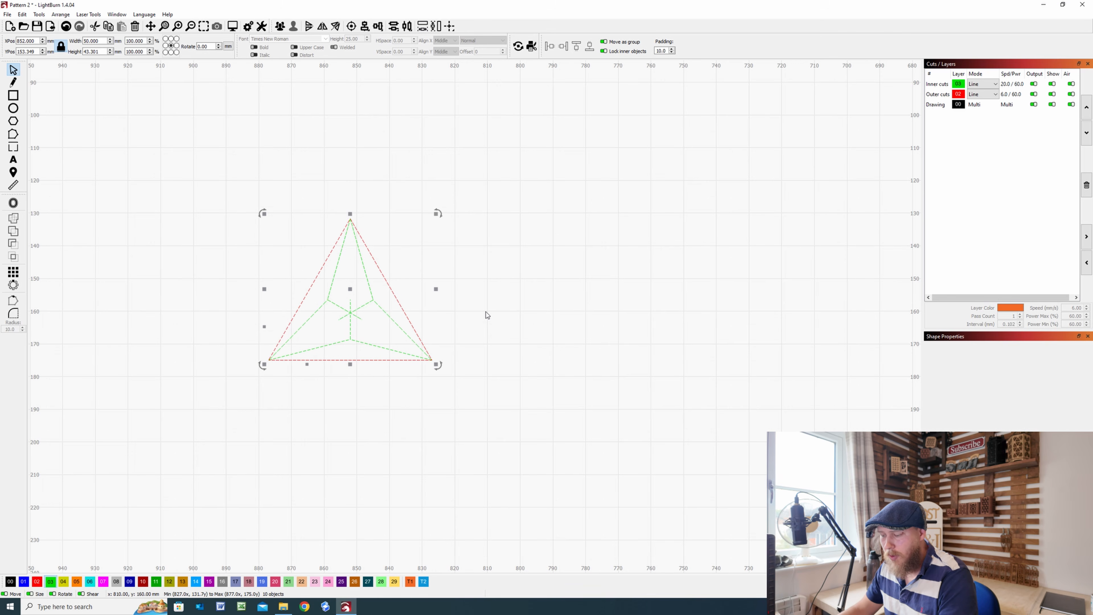
key(ctrl+d)
drag(350, 291, 529, 294)
scroll(442, 371, up, 5)
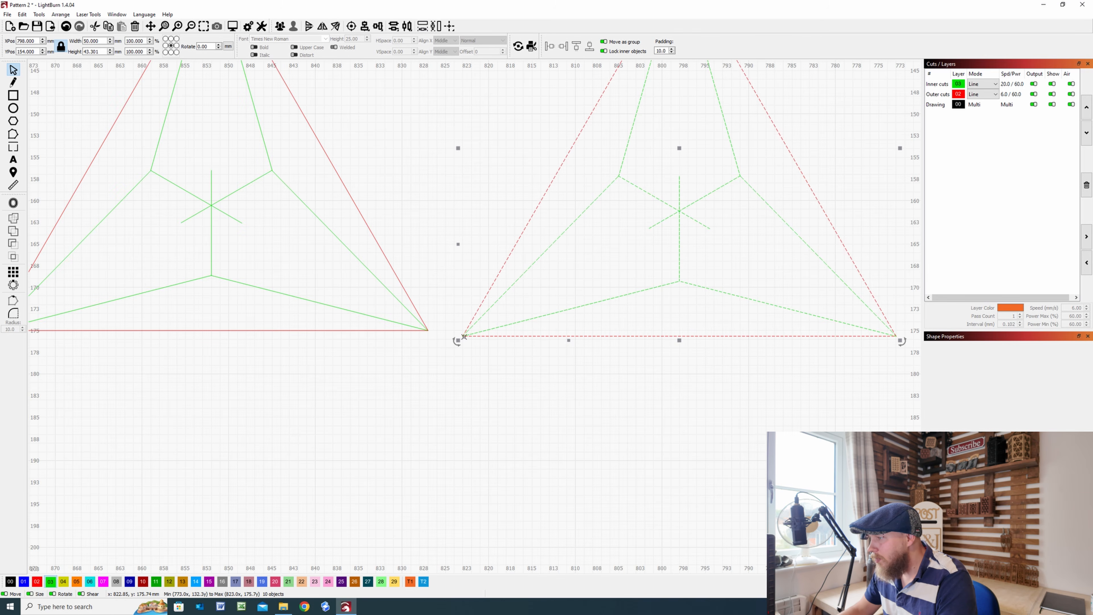
drag(463, 336, 429, 332)
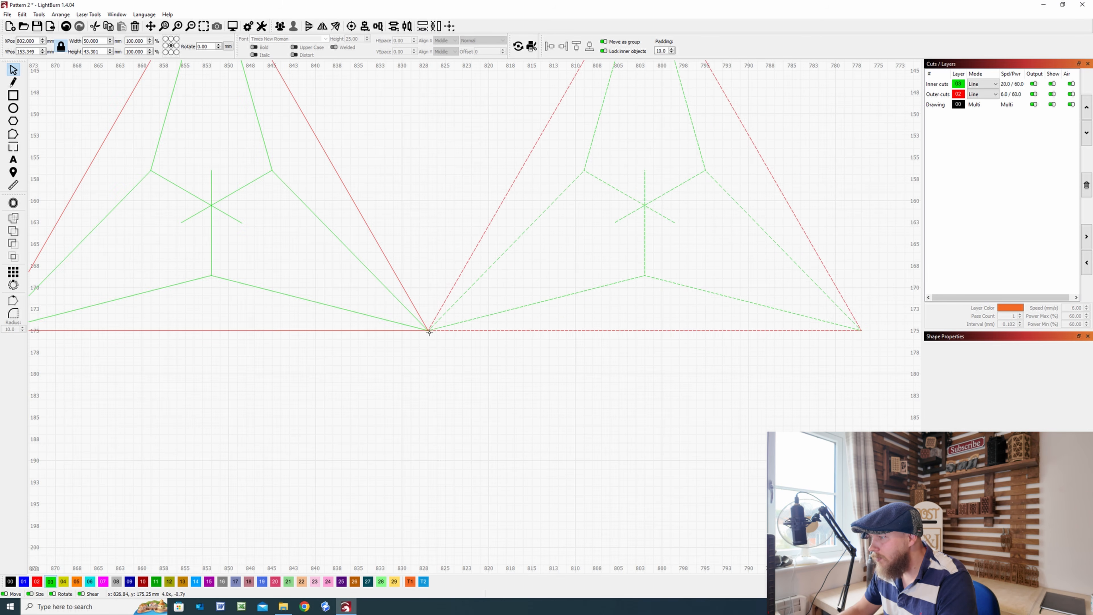
scroll(431, 334, up, 6)
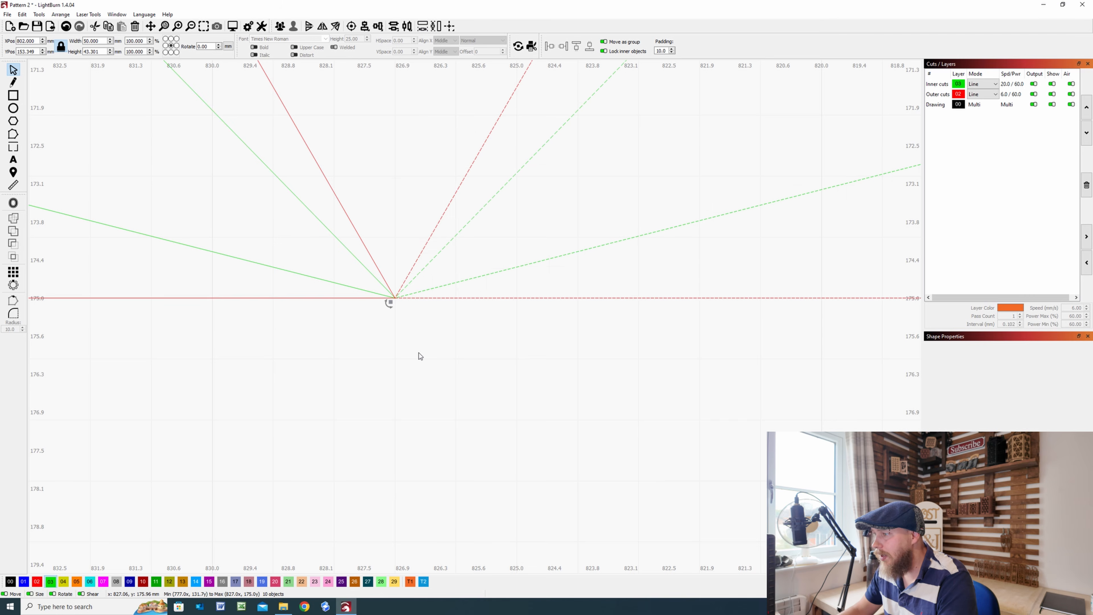
scroll(405, 271, down, 8)
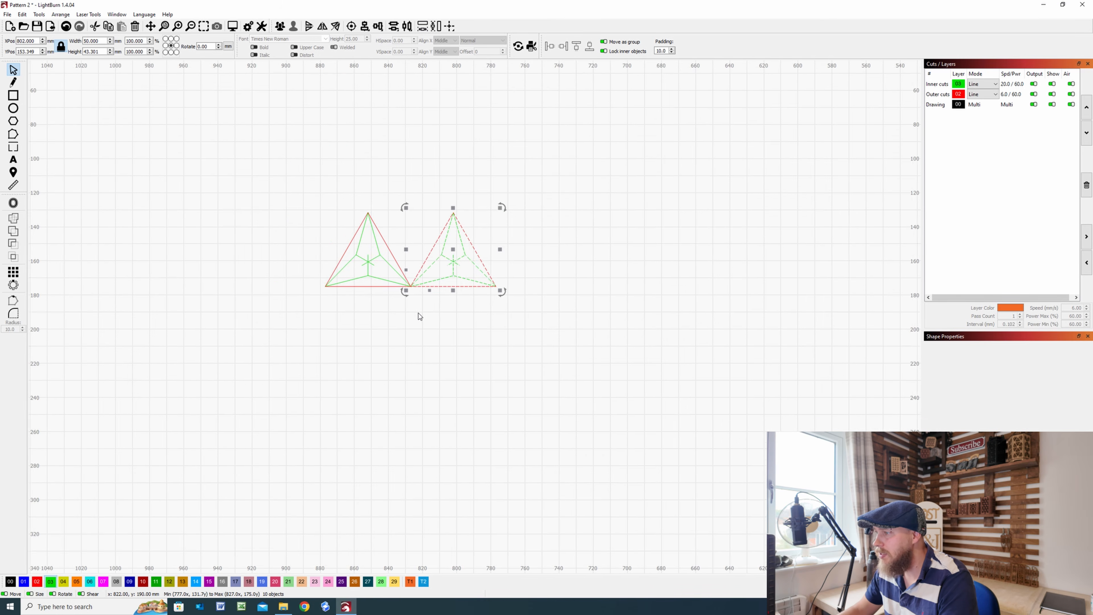
Duplicate the triangular unit again, flip it vertically and fit it point-down between the two upright triangles.
scroll(393, 292, up, 3)
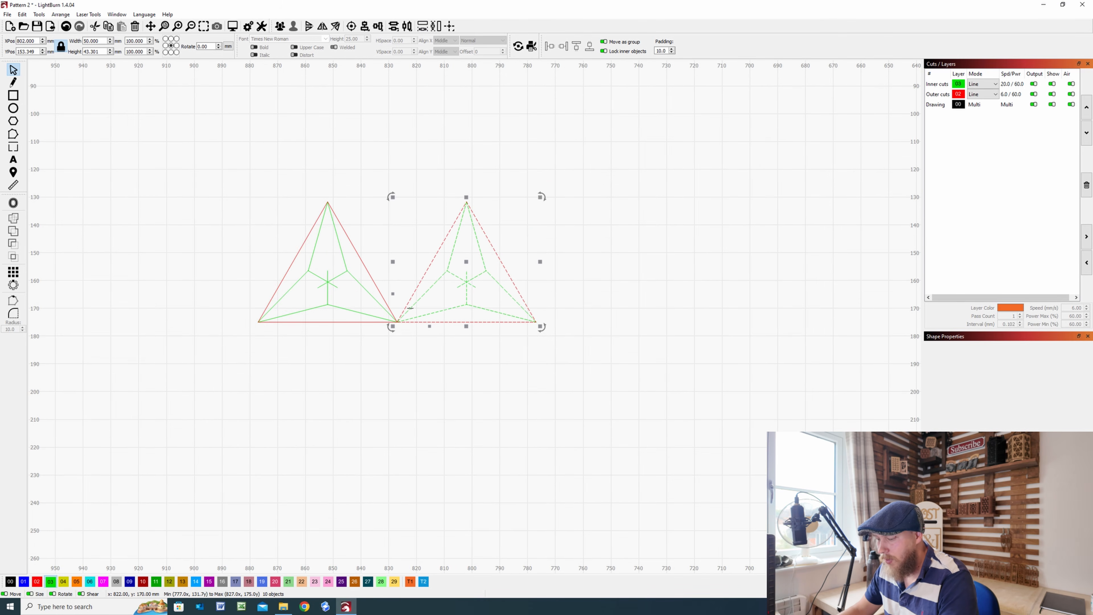
drag(466, 264, 661, 266)
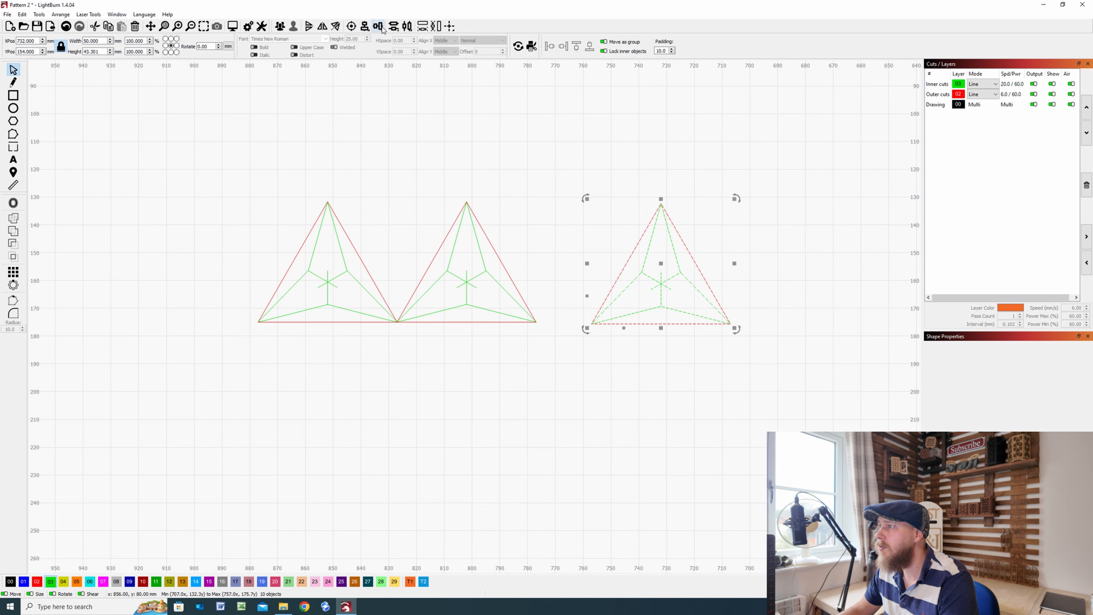
right_click(368, 28)
click(386, 19)
click(308, 26)
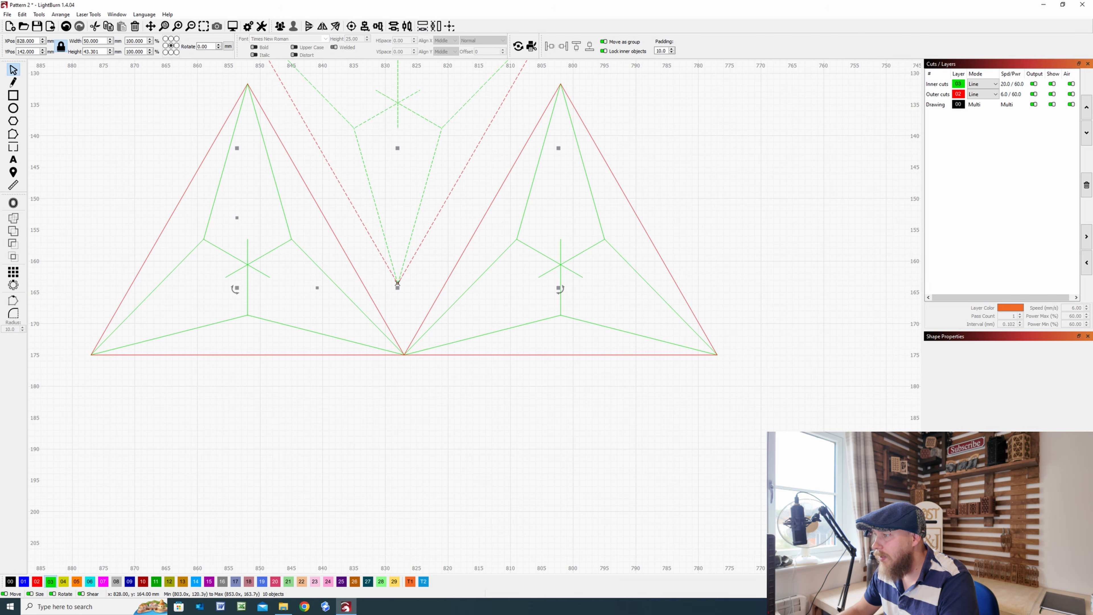
drag(397, 283, 406, 354)
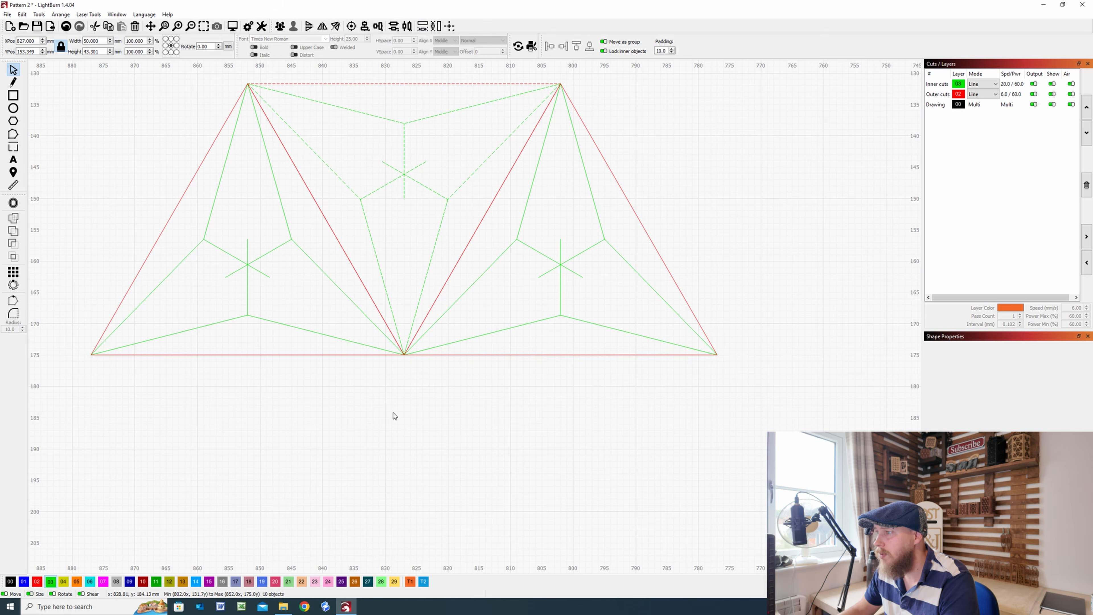
click(396, 415)
Duplicate the row of three triangles, flip the copy vertically and snap it beneath the original to complete a hexagon.
scroll(393, 312, down, 5)
drag(591, 378, 207, 167)
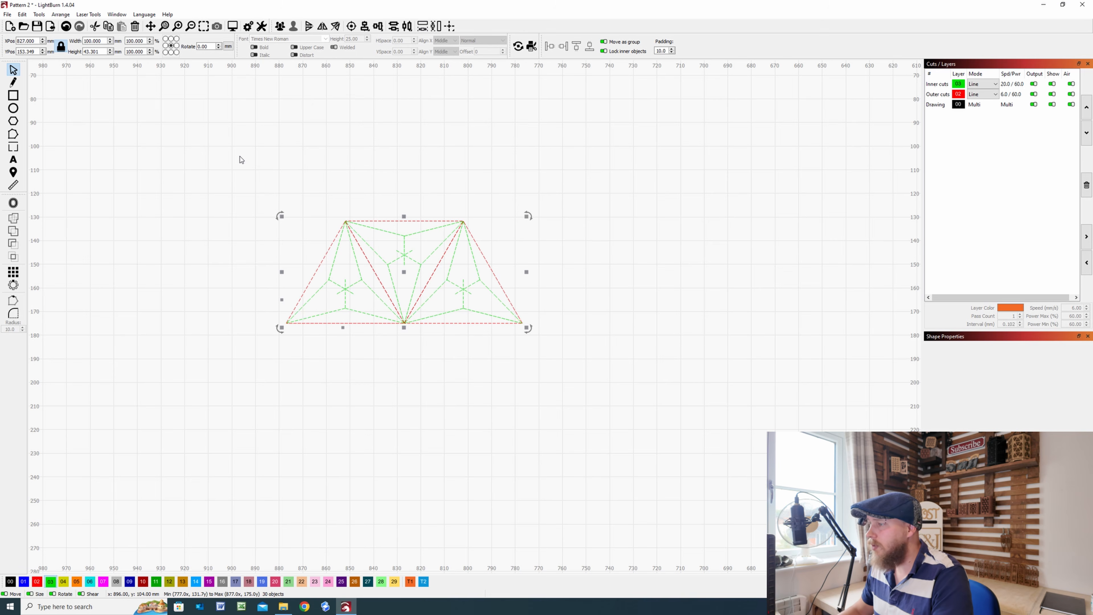
drag(402, 273, 404, 468)
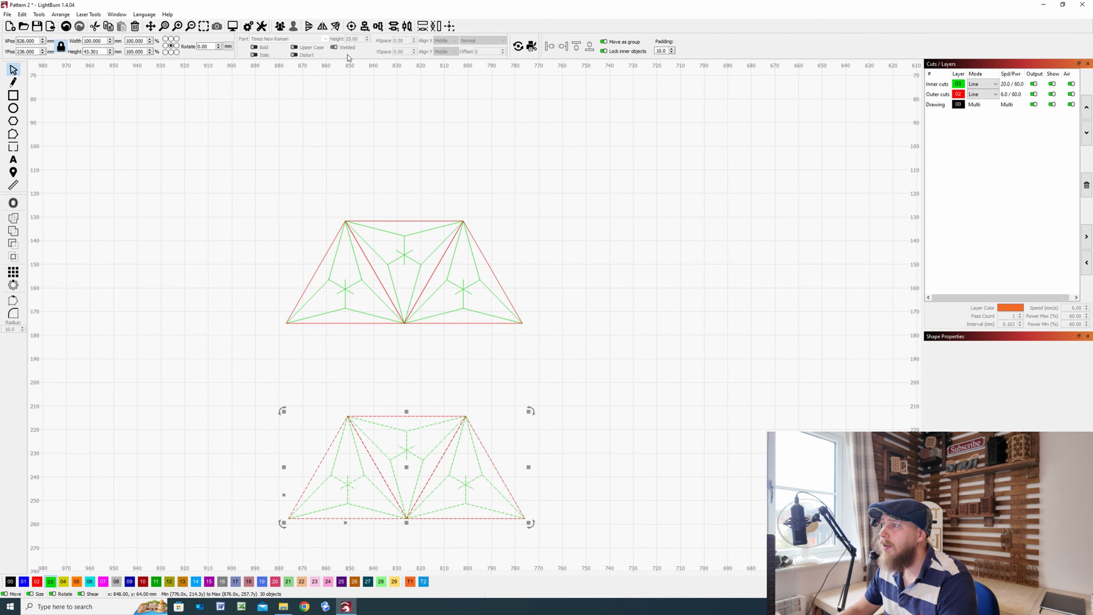
click(309, 27)
scroll(413, 413, up, 4)
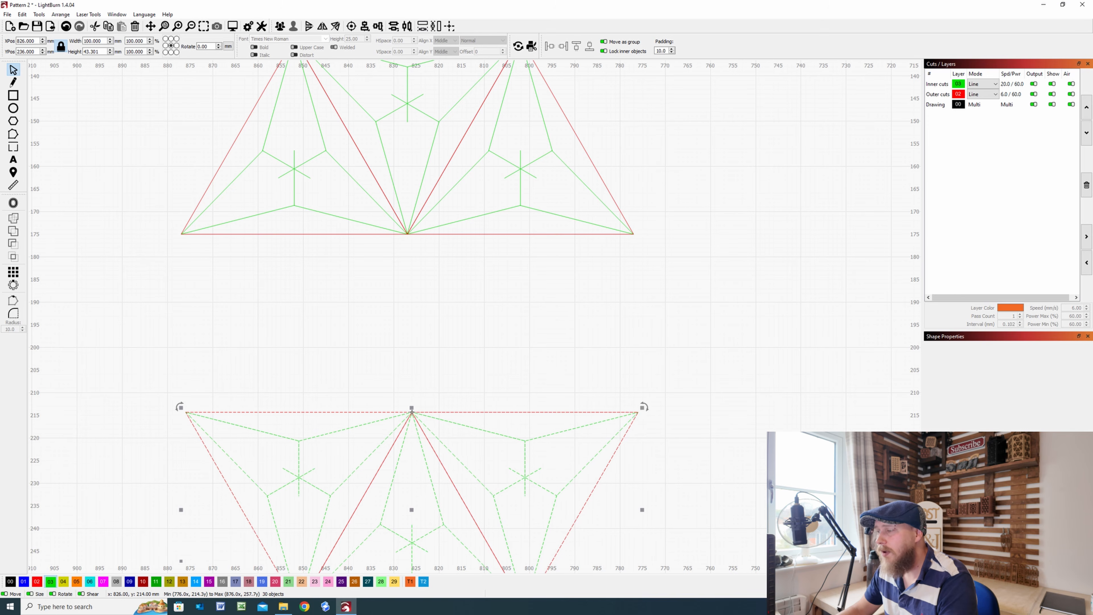
drag(412, 412, 473, 288)
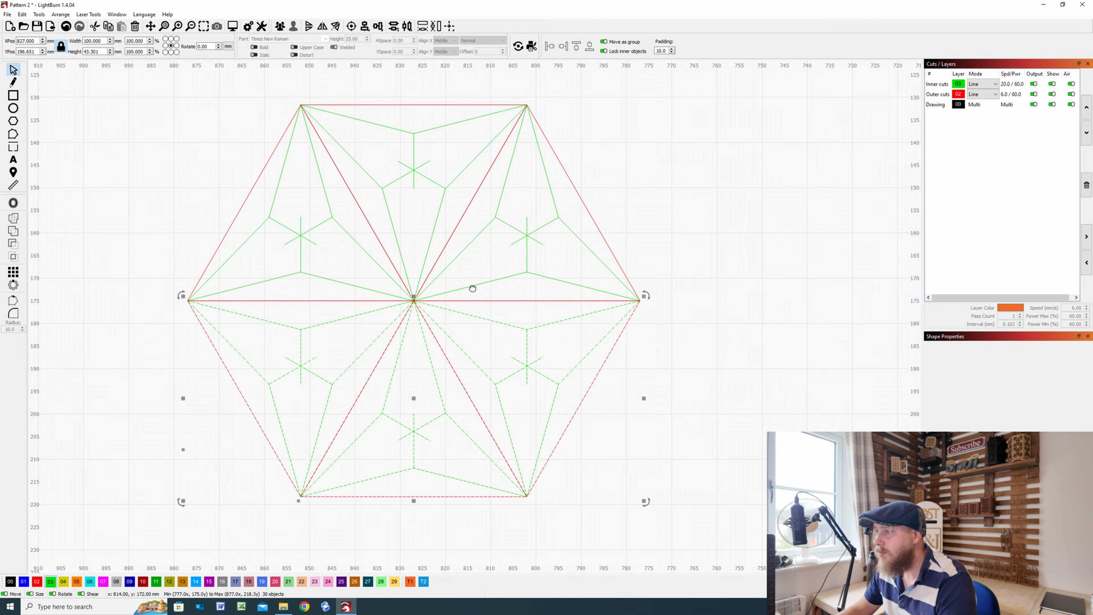
Select the complete six-triangle hexagon and move it to about X 1002, Y 252 mm on the workspace.
scroll(469, 272, down, 4)
drag(607, 449, 293, 103)
scroll(368, 185, down, 5)
drag(470, 275, 357, 324)
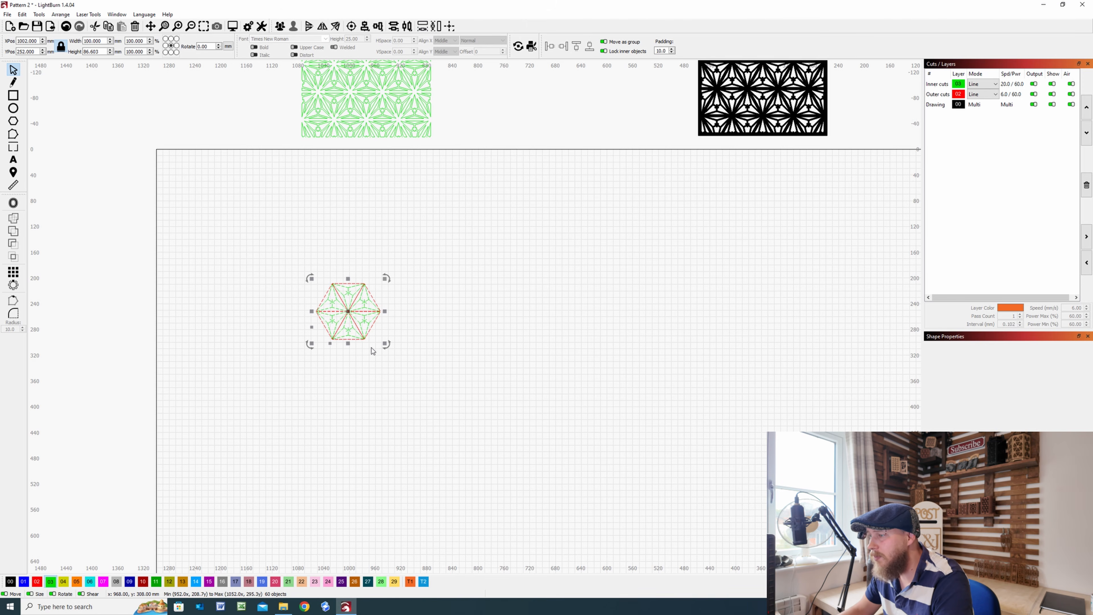
Duplicate the hexagon and snap the copy's upper-left corner onto the original's rightmost corner.
scroll(347, 322, up, 5)
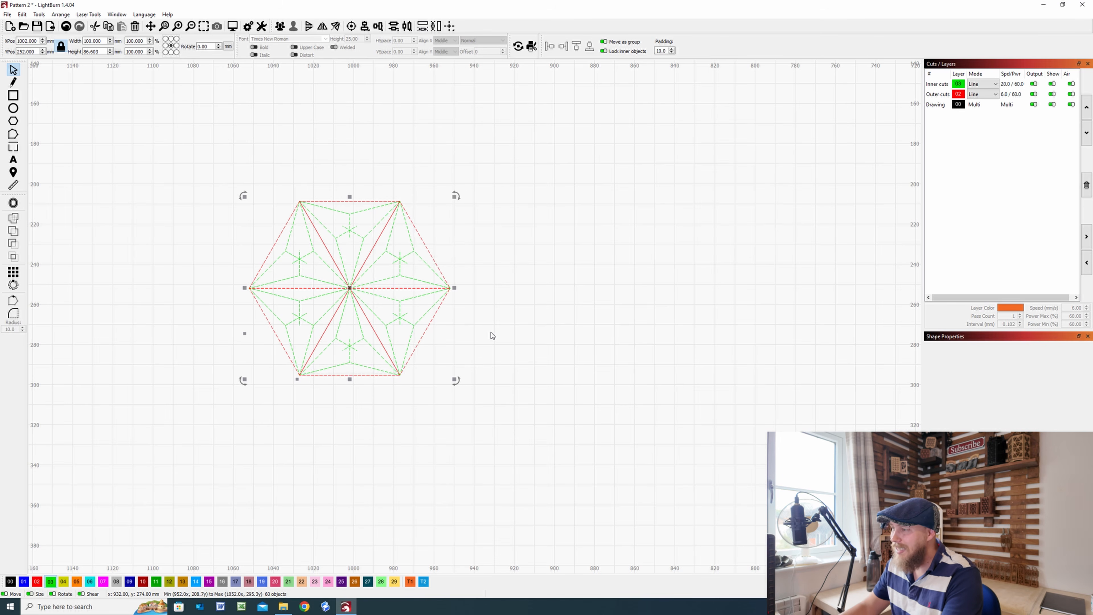
drag(349, 287, 506, 404)
scroll(457, 320, up, 2)
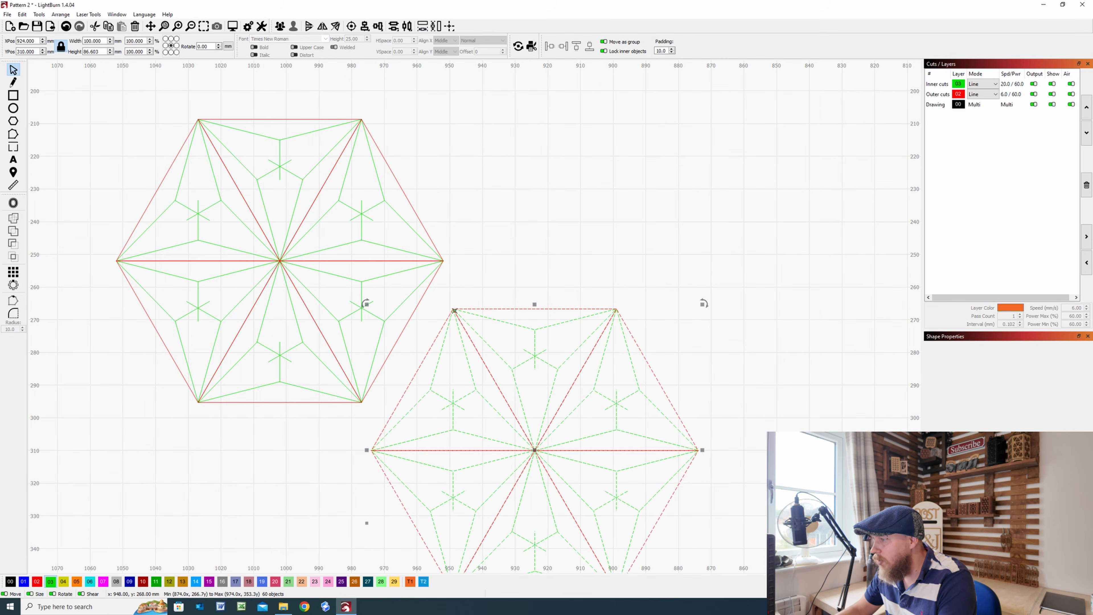
drag(452, 309, 445, 264)
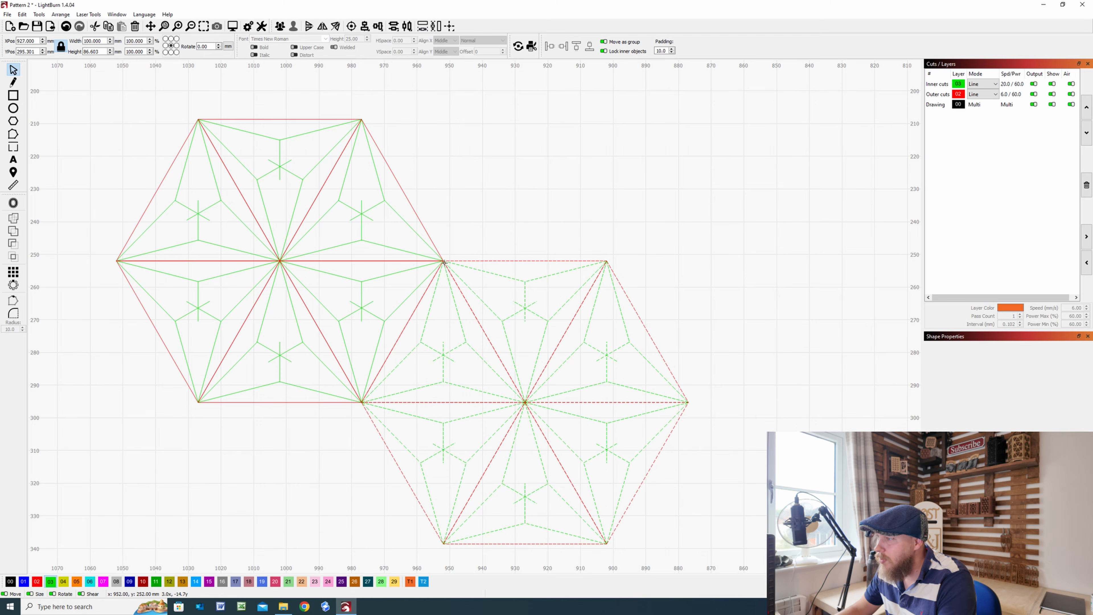
Duplicate the pair of hexagons and fit the copy against the pair's upper-right edges to form a block of four.
scroll(446, 265, down, 5)
click(618, 410)
drag(577, 436, 296, 190)
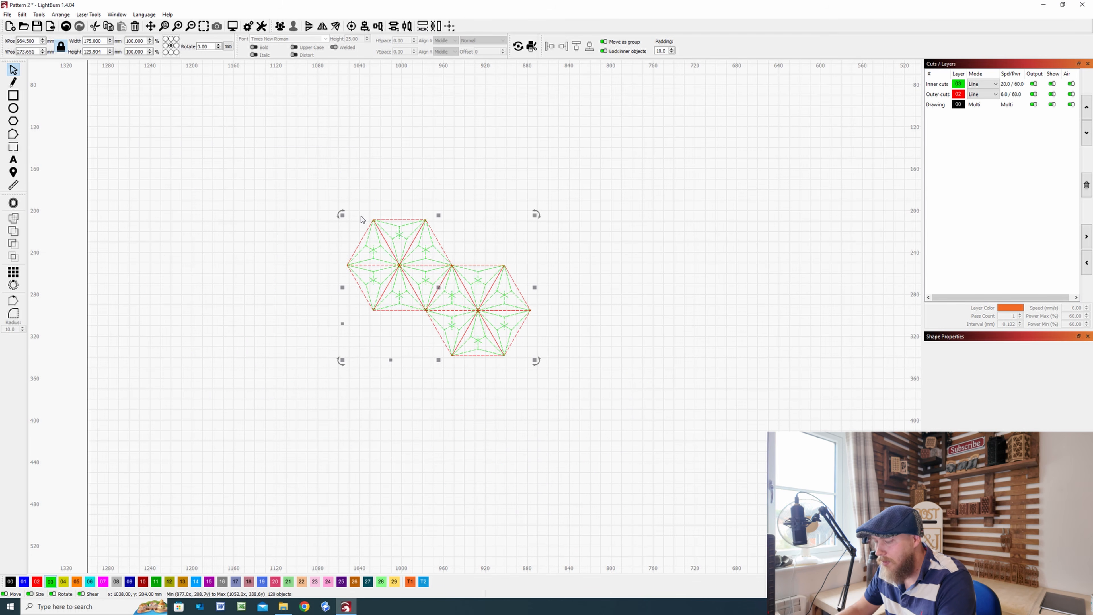
mouse_move(438, 286)
mouse_down()
mouse_move(467, 254)
mouse_move(436, 276)
mouse_up()
scroll(467, 254, up, 3)
click(340, 425)
scroll(339, 423, down, 3)
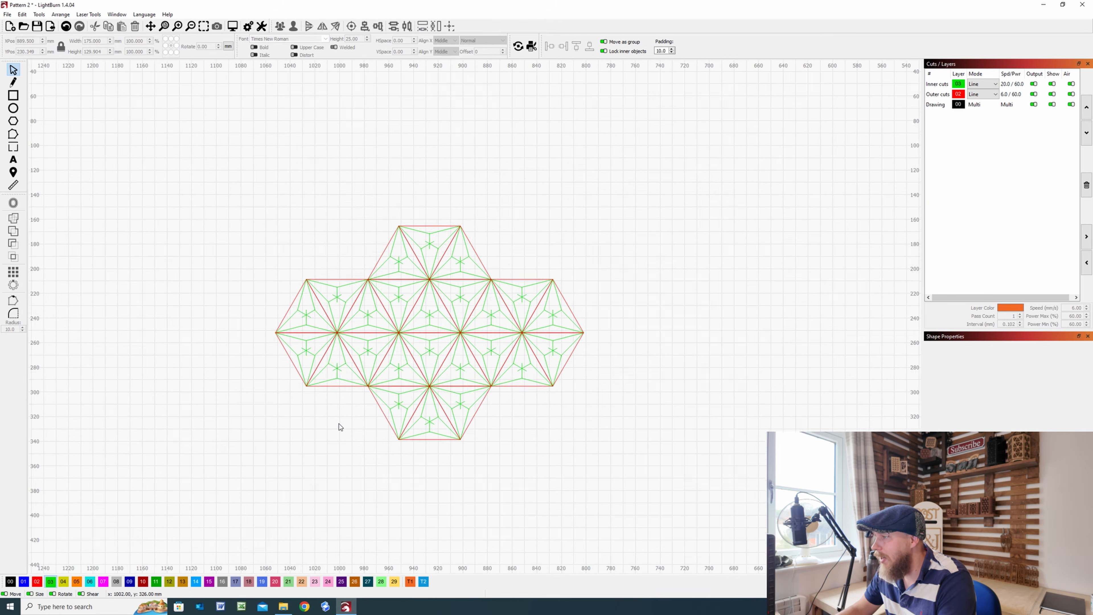
Select the block of four hexagons, duplicate it, and fit the copy against the block's lower-right edges to make eight.
scroll(339, 426, down, 2)
drag(602, 509, 229, 223)
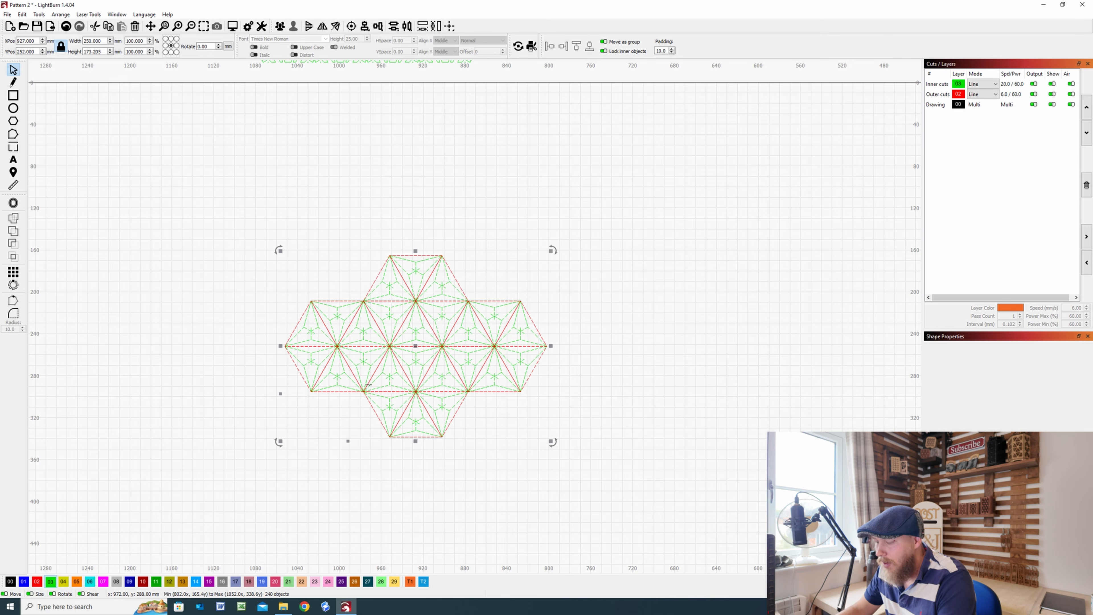
key(ctrl+d)
drag(415, 346, 564, 473)
Duplicate the eight-hexagon block and snap the copy against its upper-right edges to form a sixteen-hexagon diamond.
drag(591, 490, 62, 183)
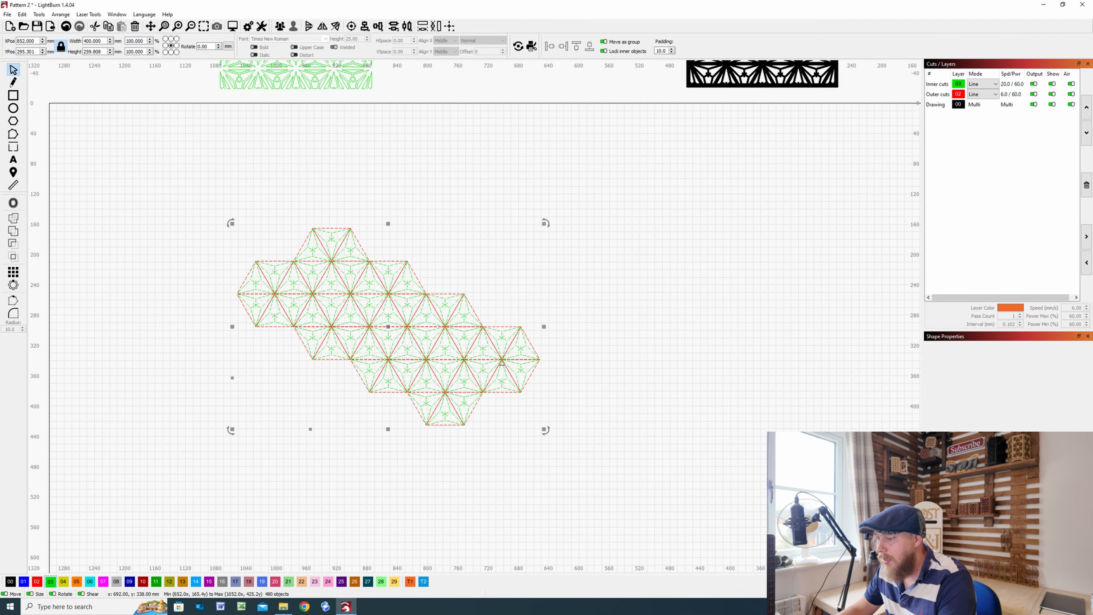
key(ctrl+d)
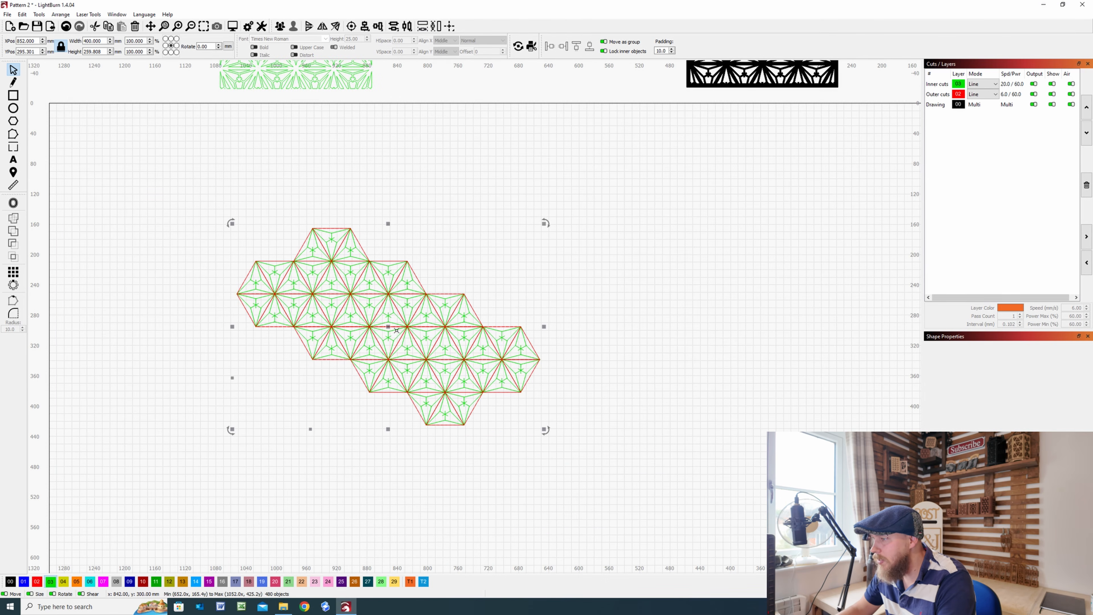
drag(388, 327, 514, 253)
scroll(435, 280, up, 3)
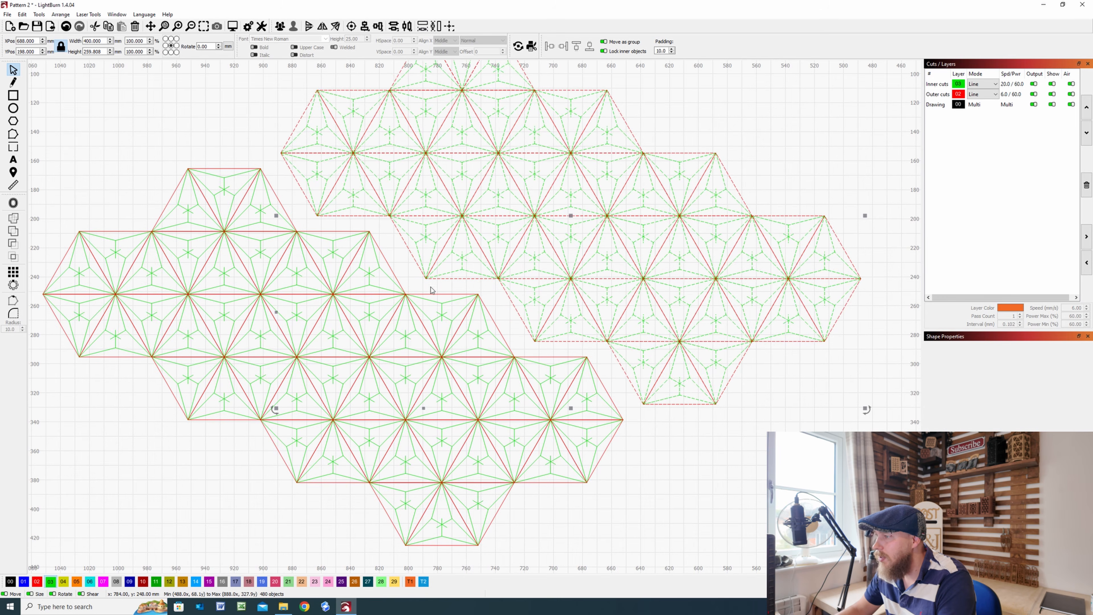
drag(434, 280, 405, 294)
click(717, 479)
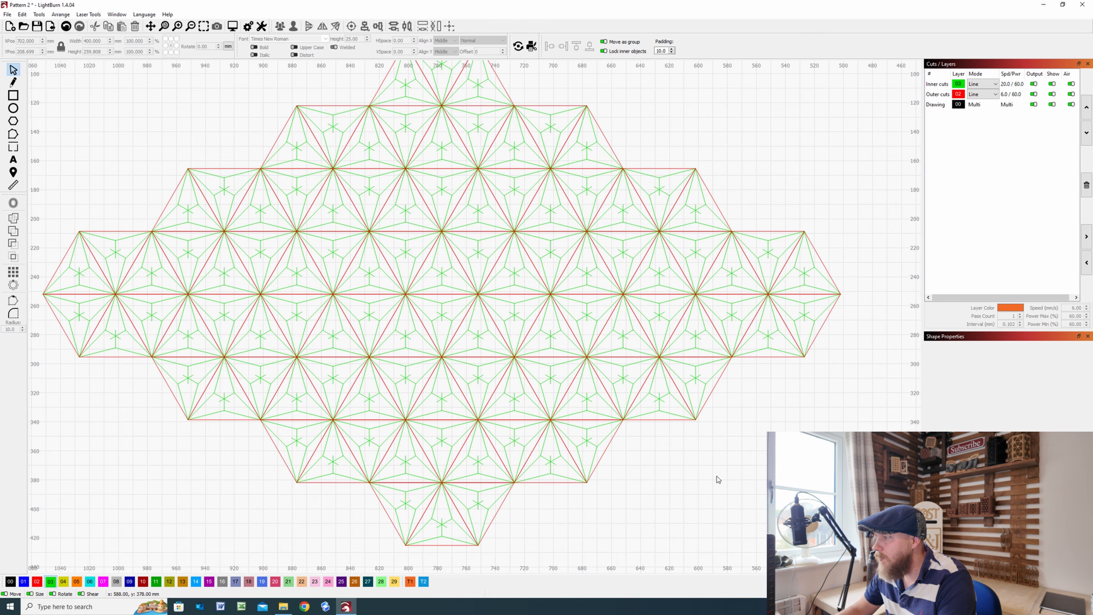
Duplicate the sixteen-hexagon diamond and tile the copies into a large diamond about 1150 mm wide and 693 mm high.
scroll(717, 479, down, 3)
drag(751, 481, 251, 170)
key(ctrl+d)
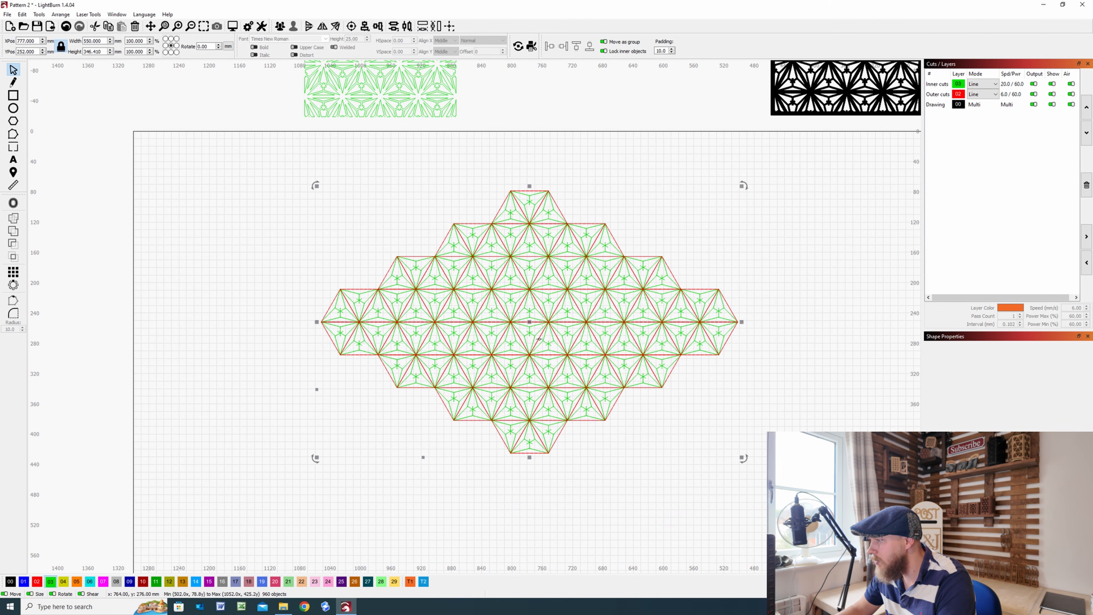
drag(529, 323, 742, 451)
scroll(398, 293, up, 2)
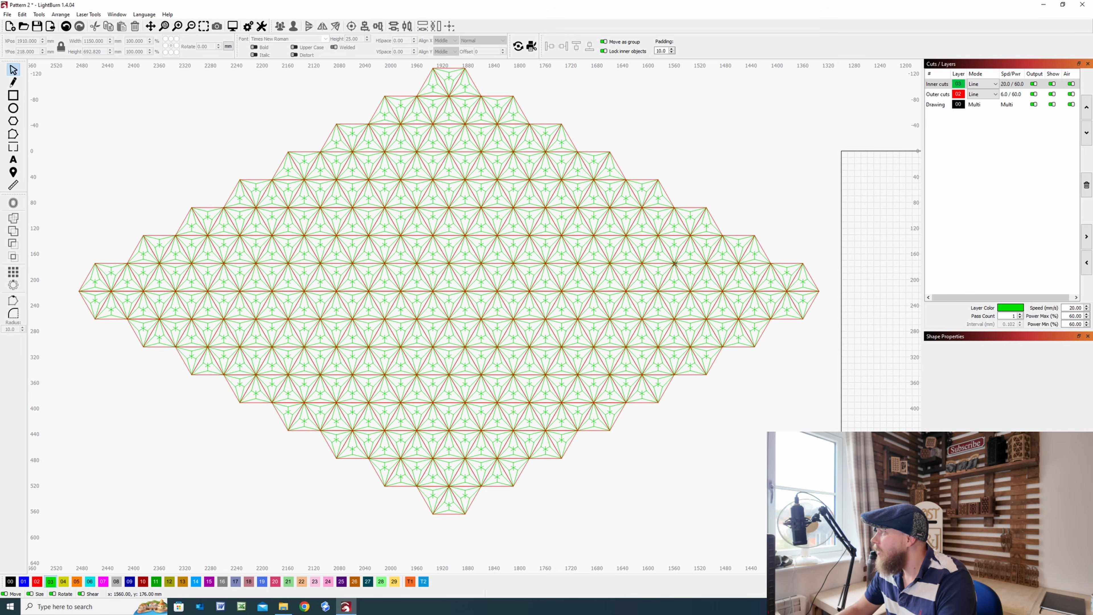
scroll(674, 263, down, 2)
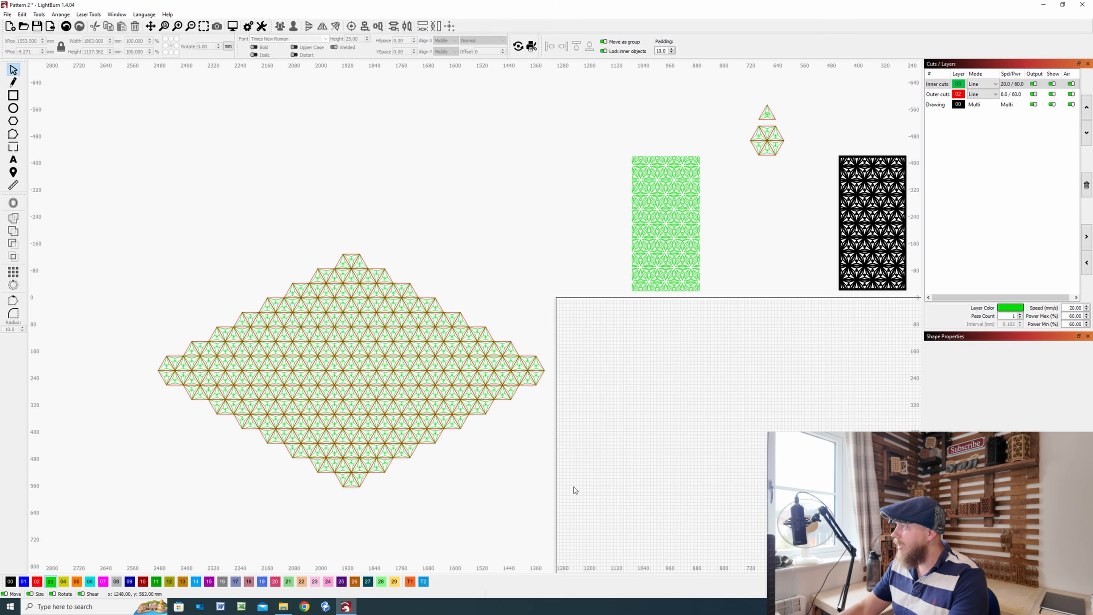
Try selecting every shape on the Inner cuts layer, and clear the selection.
shift+click(939, 86)
scroll(358, 370, up, 3)
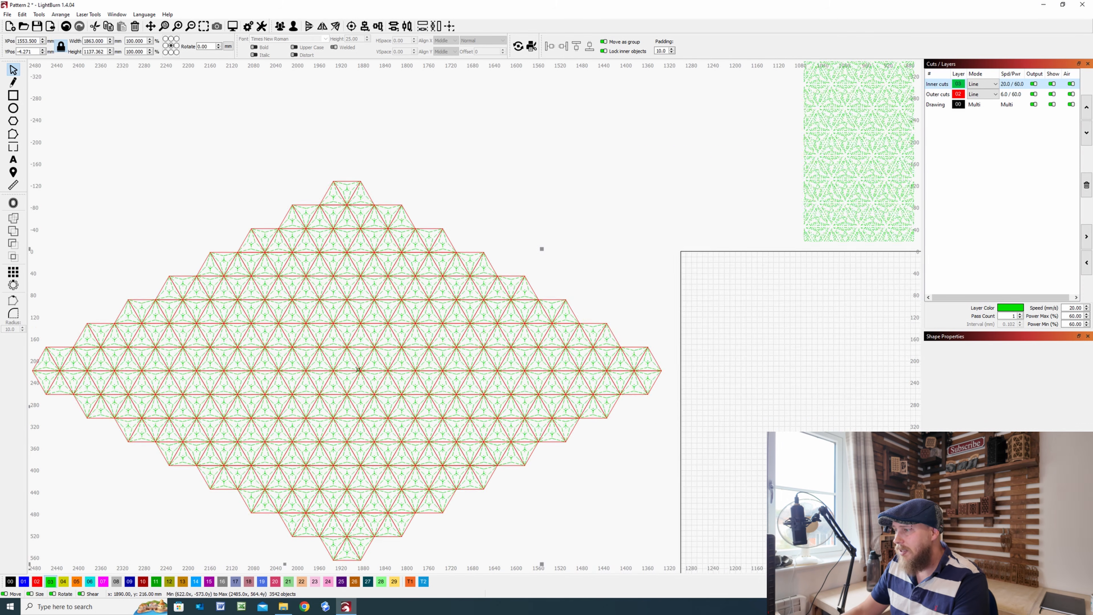
scroll(358, 369, up, 3)
scroll(426, 325, down, 6)
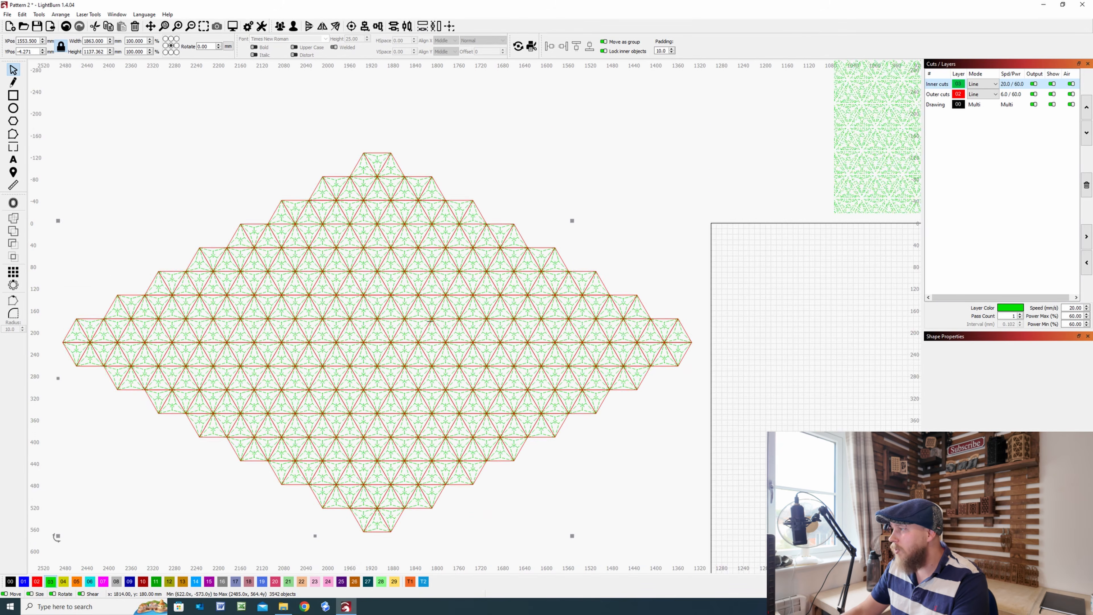
click(539, 221)
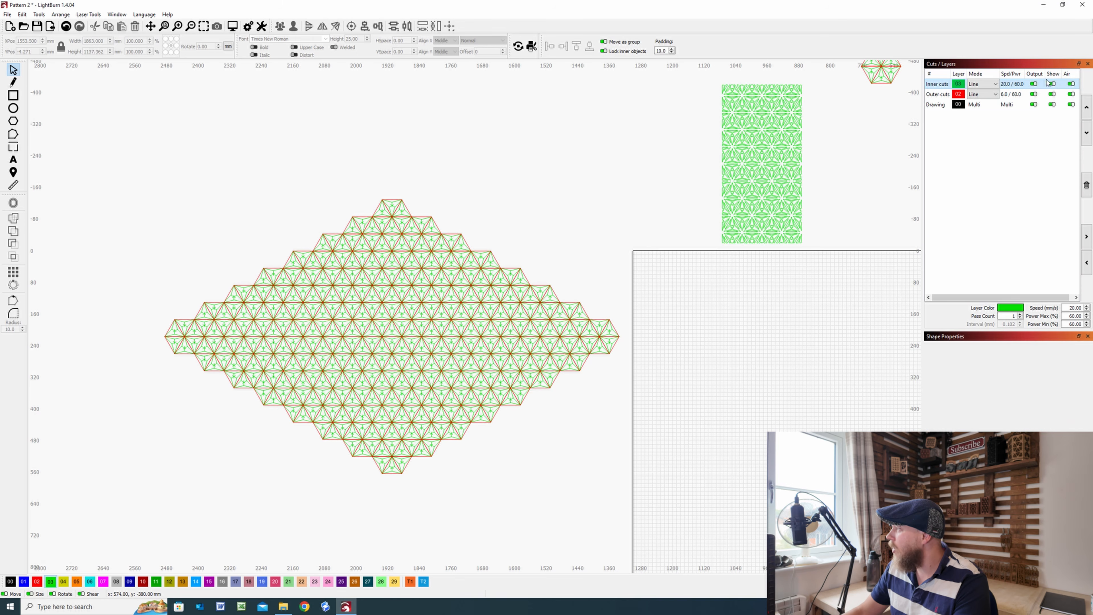
Try isolating the large diamond's inner lines by hiding the Outer cuts layer, and show the layer again.
click(1052, 95)
drag(647, 504, 132, 183)
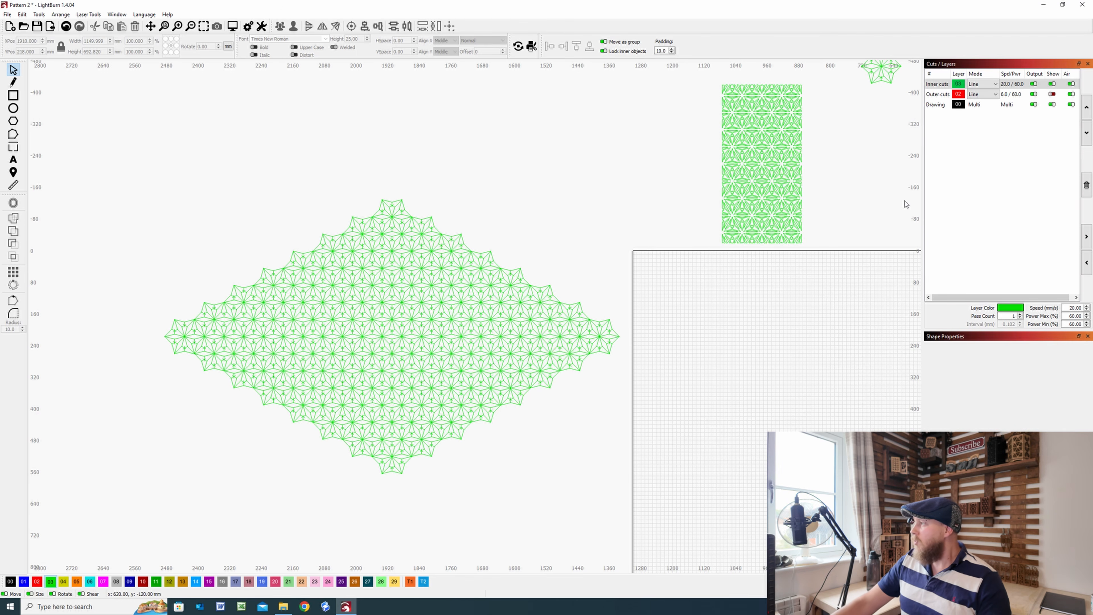
click(1052, 95)
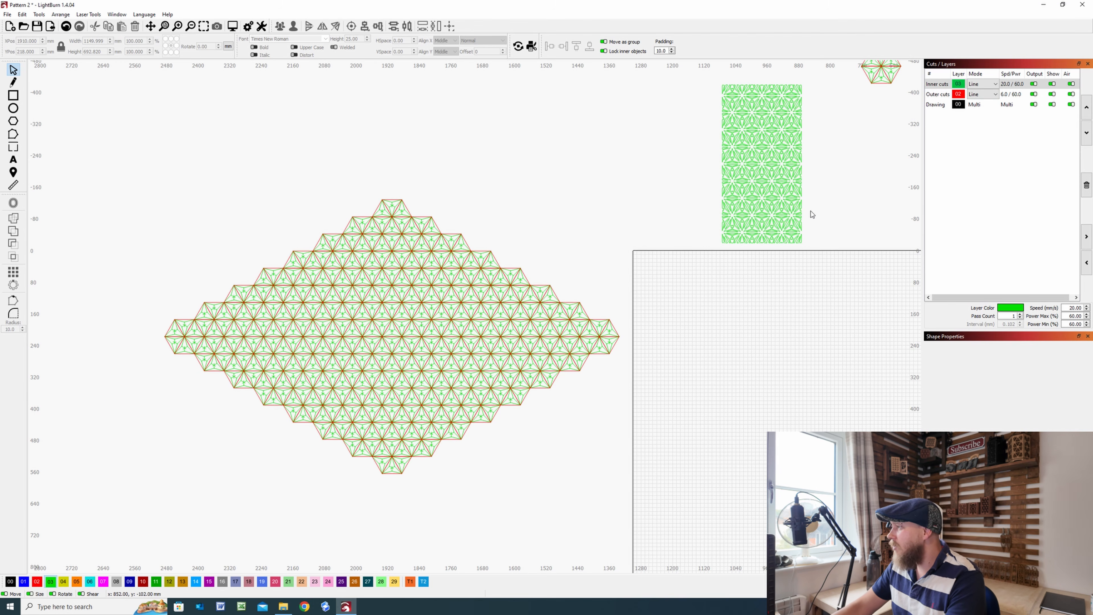
scroll(811, 214, up, 5)
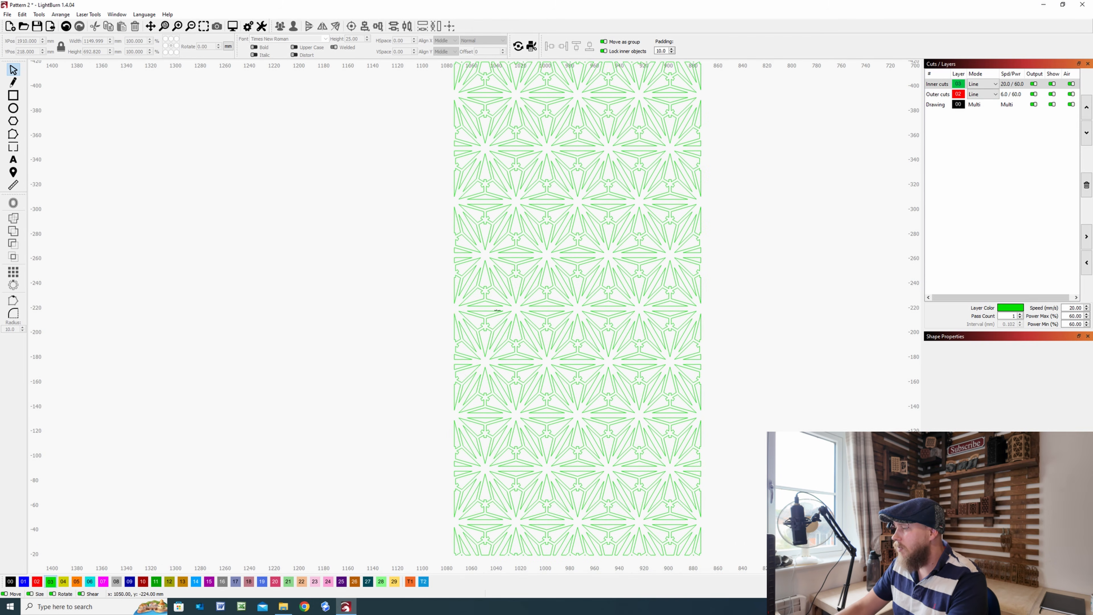
scroll(617, 247, down, 4)
drag(444, 439, 651, 268)
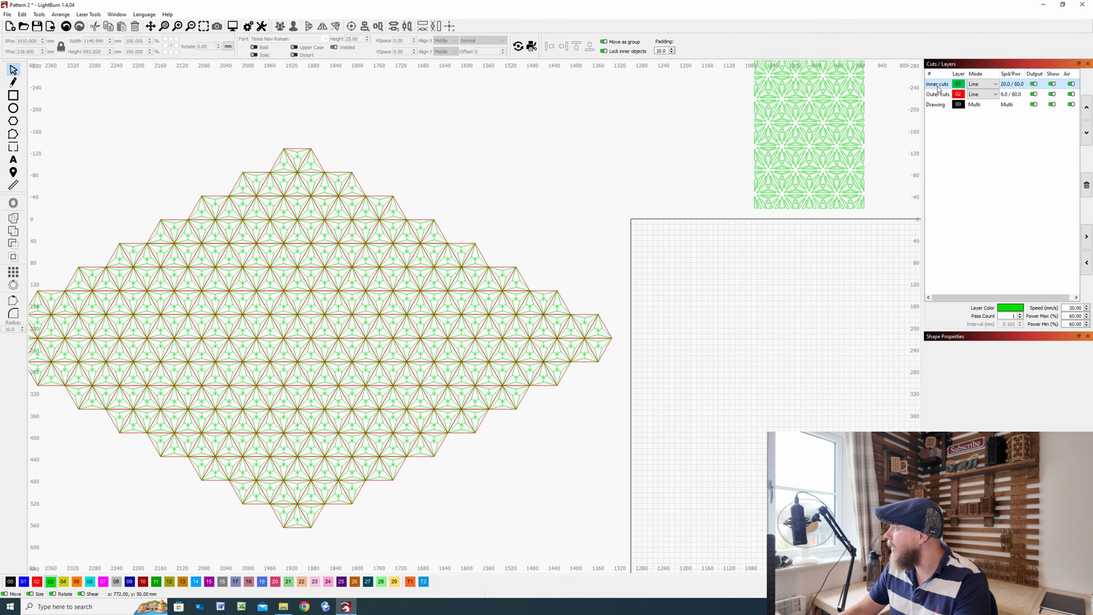
Try a 1 mm offset in both directions on every Inner cuts shape, deleting the original objects.
key(ctrl+a)
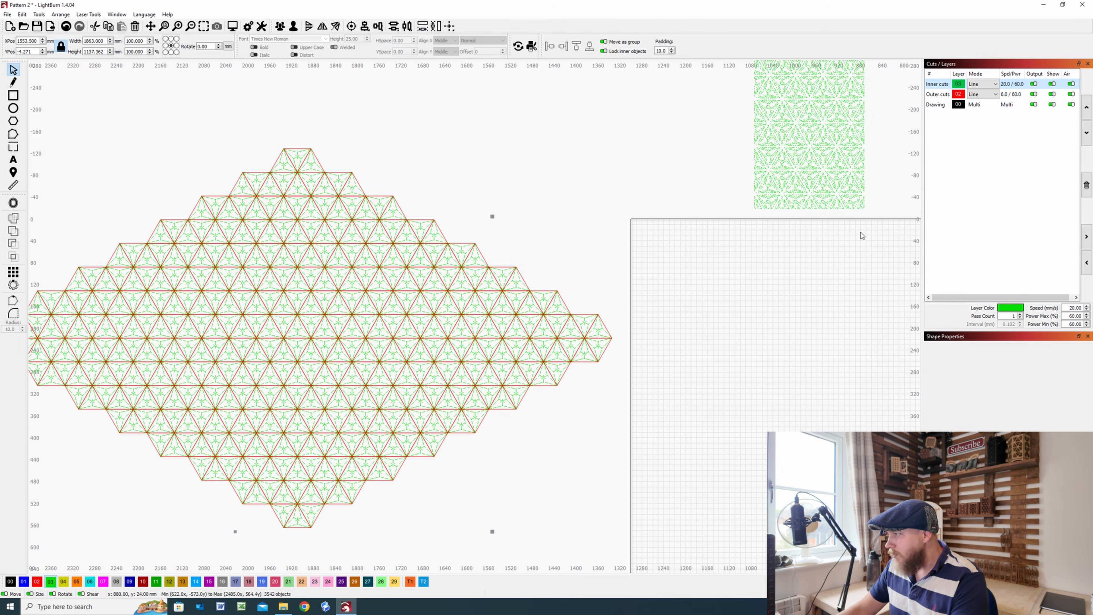
drag(673, 264, 589, 374)
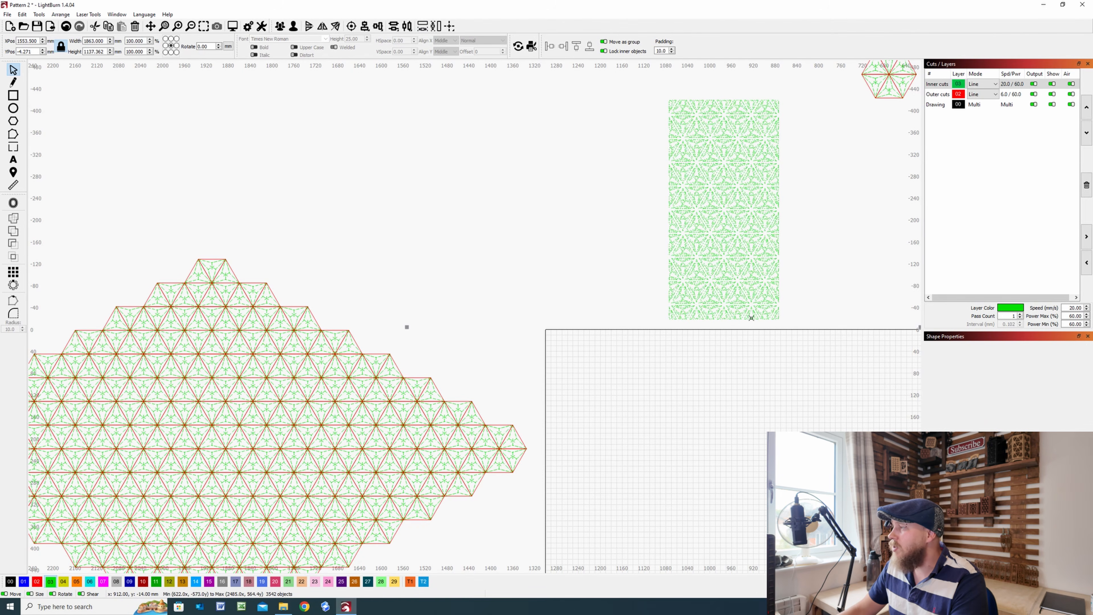
drag(541, 481, 736, 328)
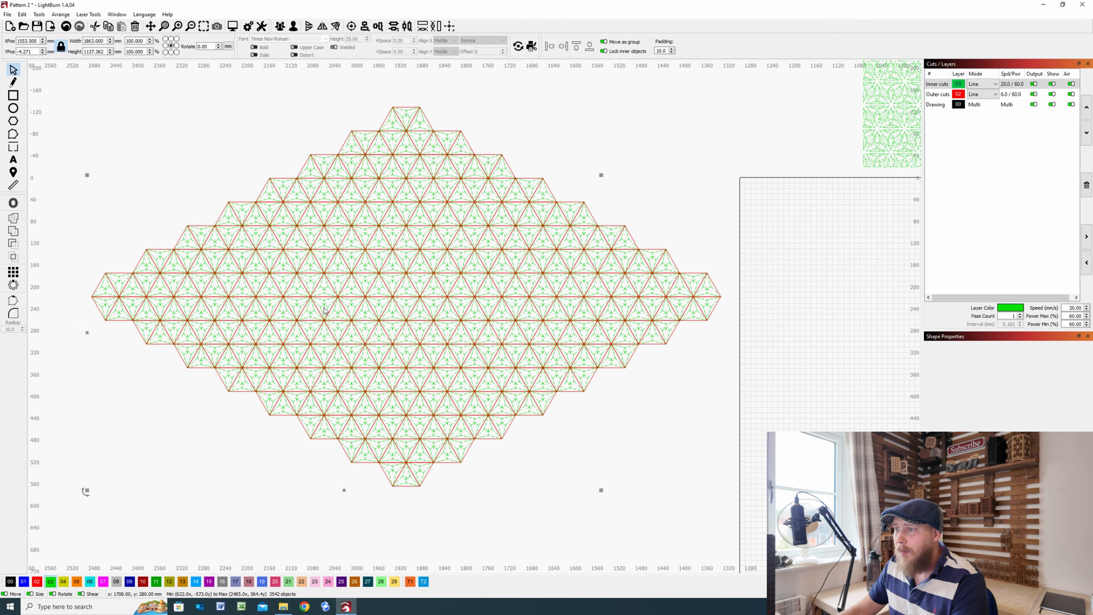
scroll(261, 281, up, 3)
click(12, 203)
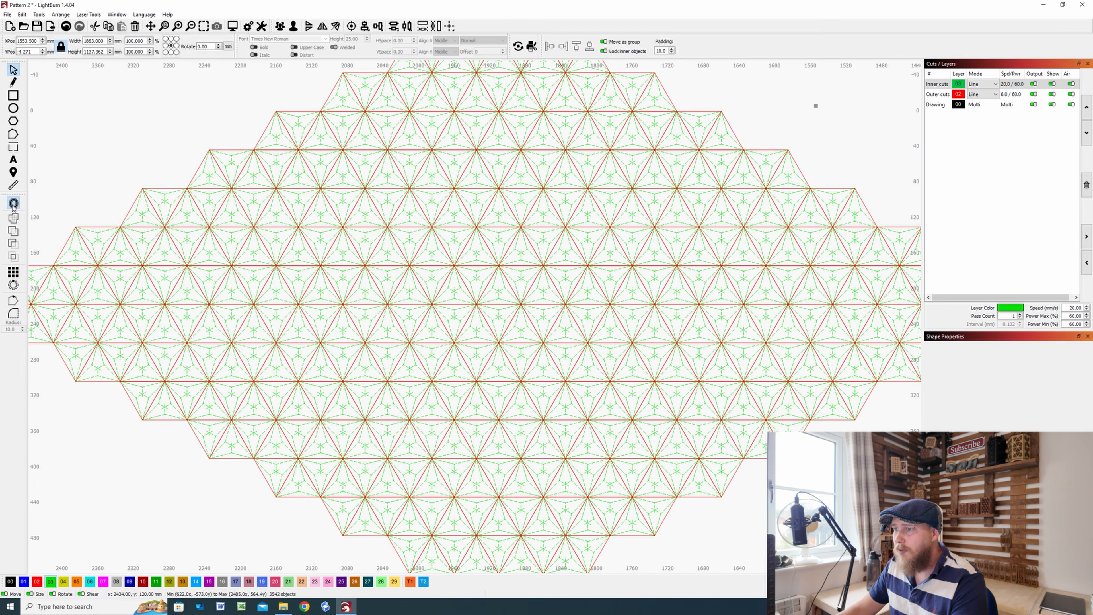
click(592, 277)
click(592, 277)
click(593, 277)
click(593, 276)
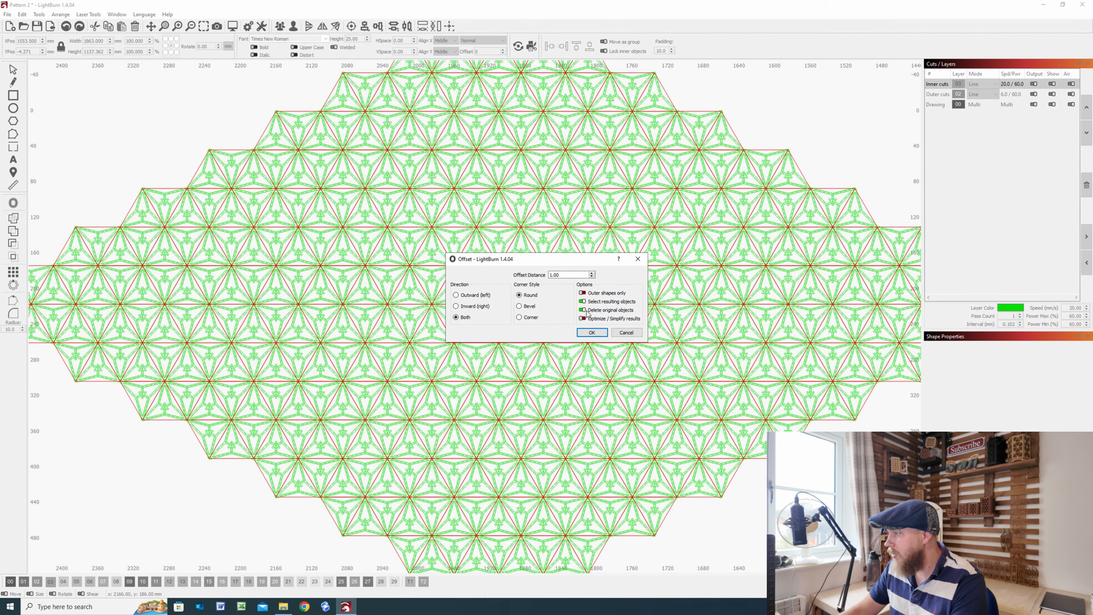
Preview the Corner style offset on the diamond and the finished rectangular panel, and cancel the offset.
scroll(511, 188, up, 4)
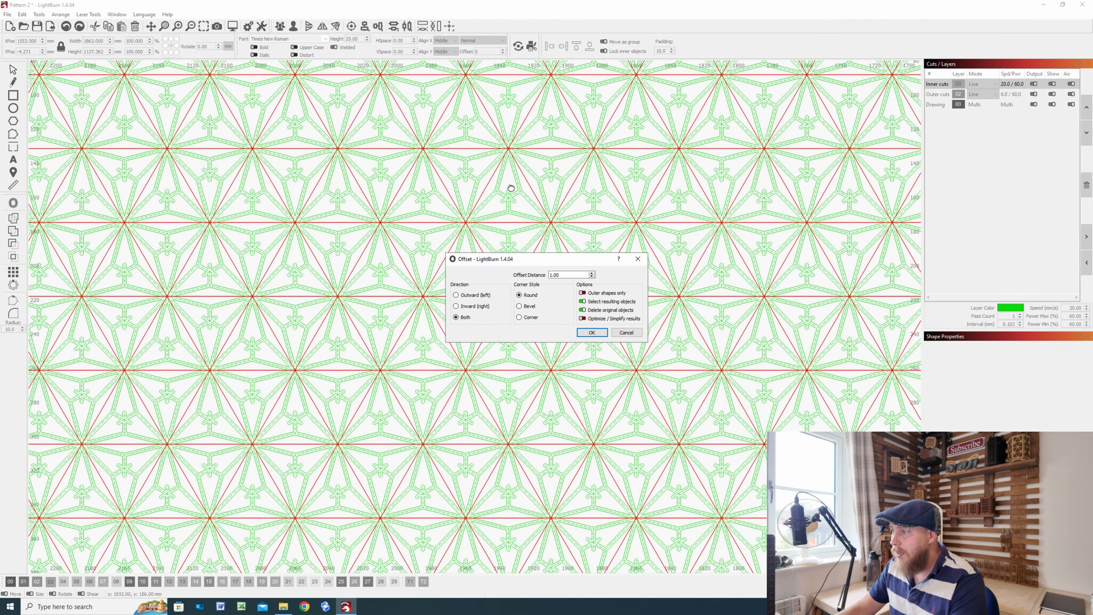
click(520, 317)
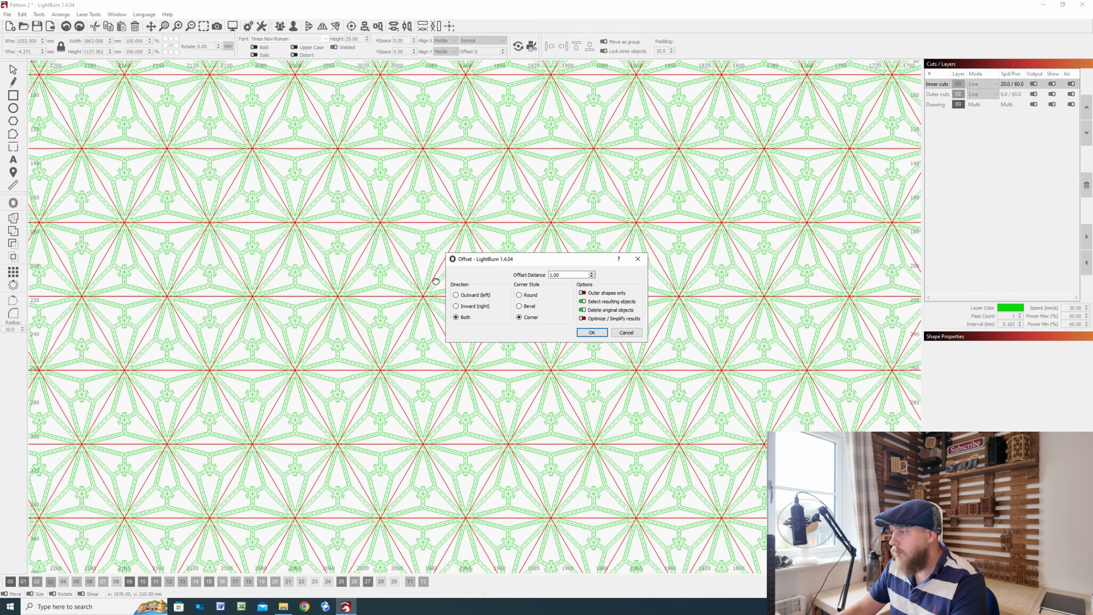
scroll(839, 245, down, 6)
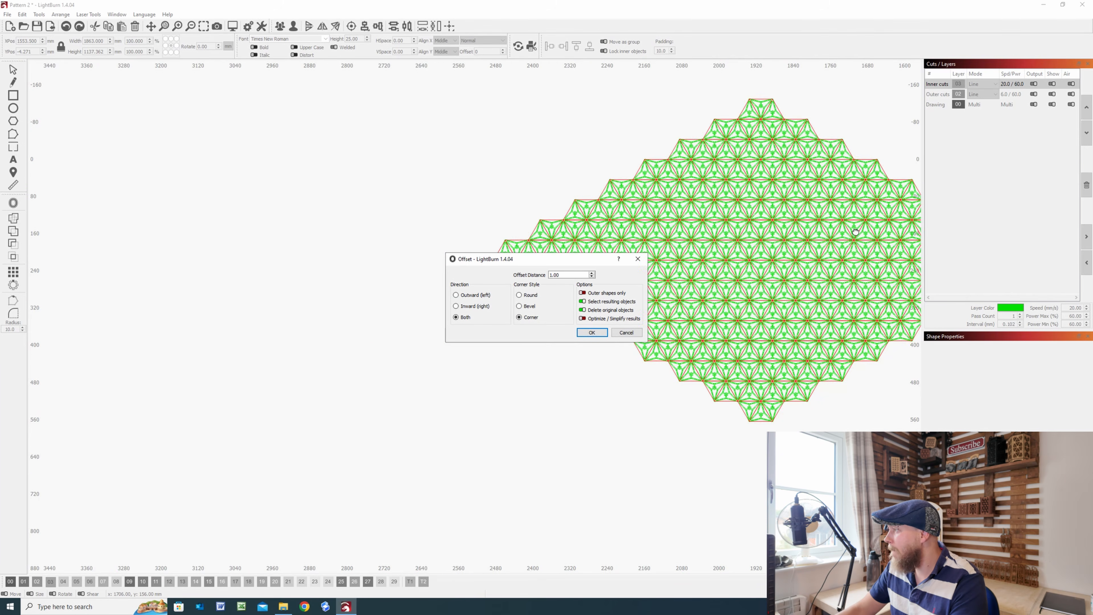
scroll(704, 224, up, 5)
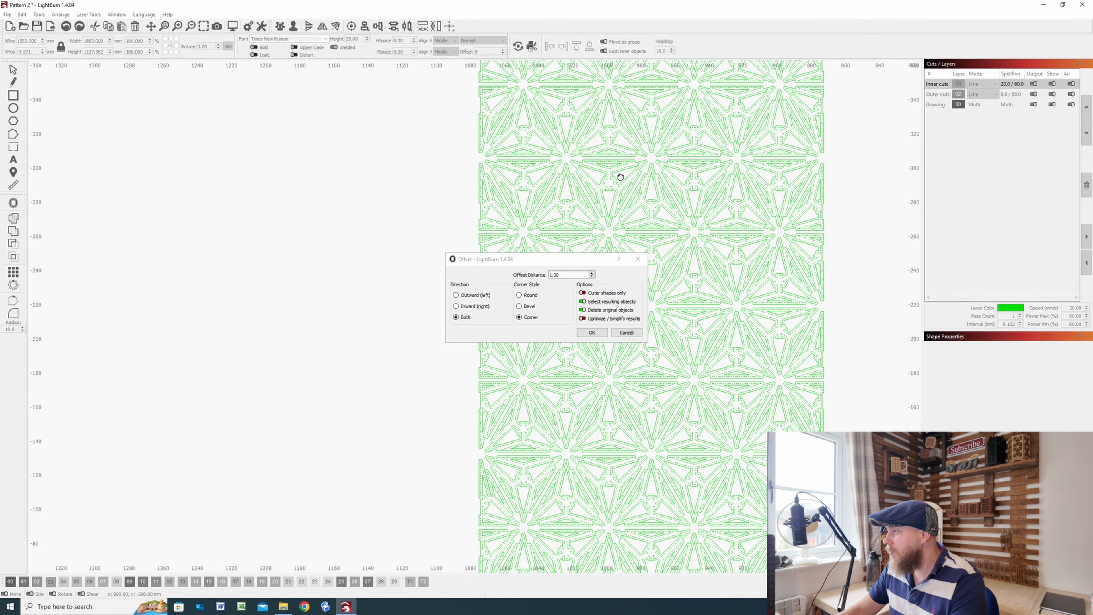
scroll(658, 175, down, 5)
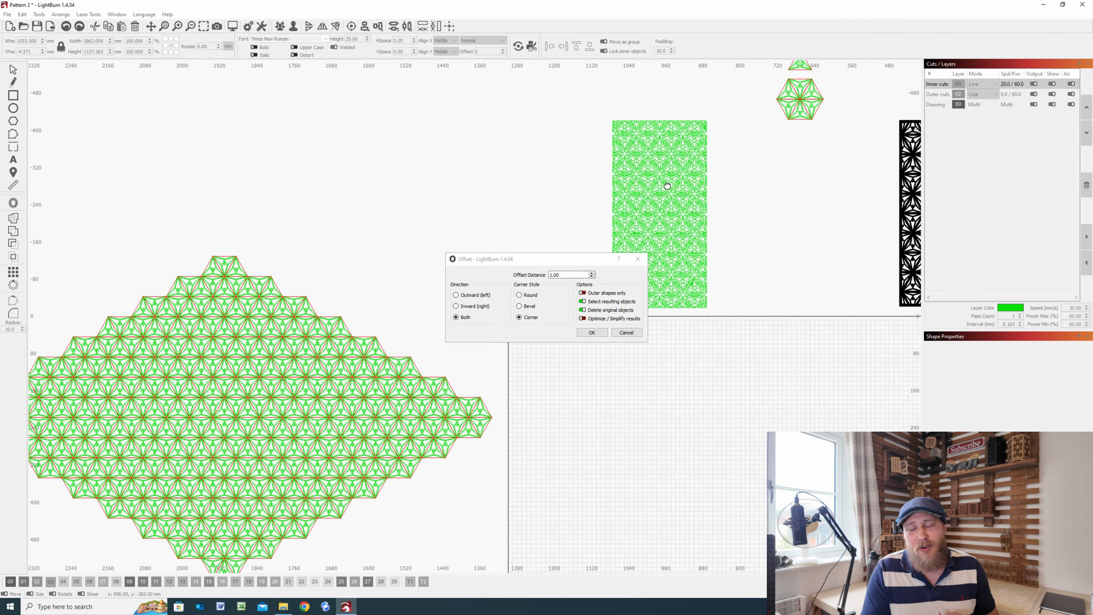
click(626, 332)
drag(564, 331, 638, 263)
click(688, 318)
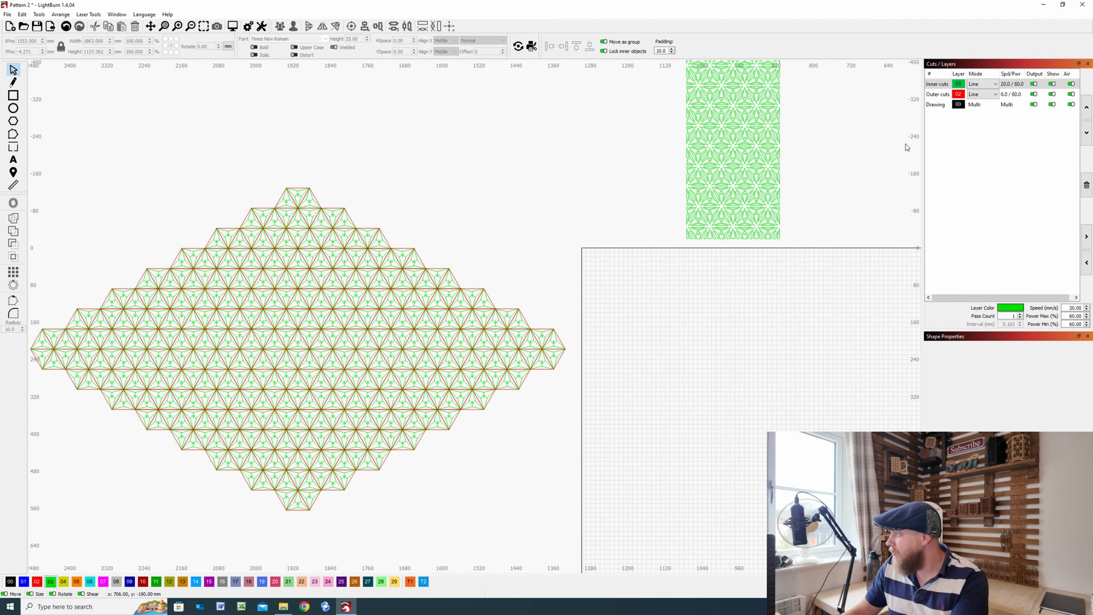
Select only the large diamond's inner lines by temporarily hiding Outer cuts, and offset them 1.25 mm both ways with Corner style, deleting the originals.
click(1052, 94)
drag(758, 411, 842, 347)
drag(697, 504, 88, 108)
click(1052, 94)
scroll(375, 279, up, 3)
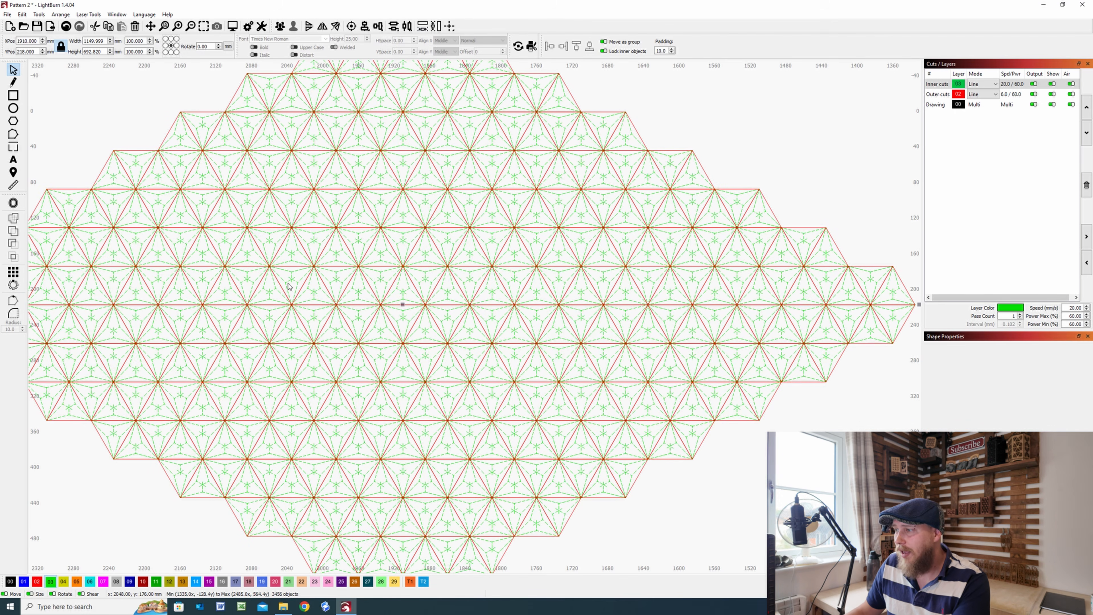
scroll(373, 310, up, 3)
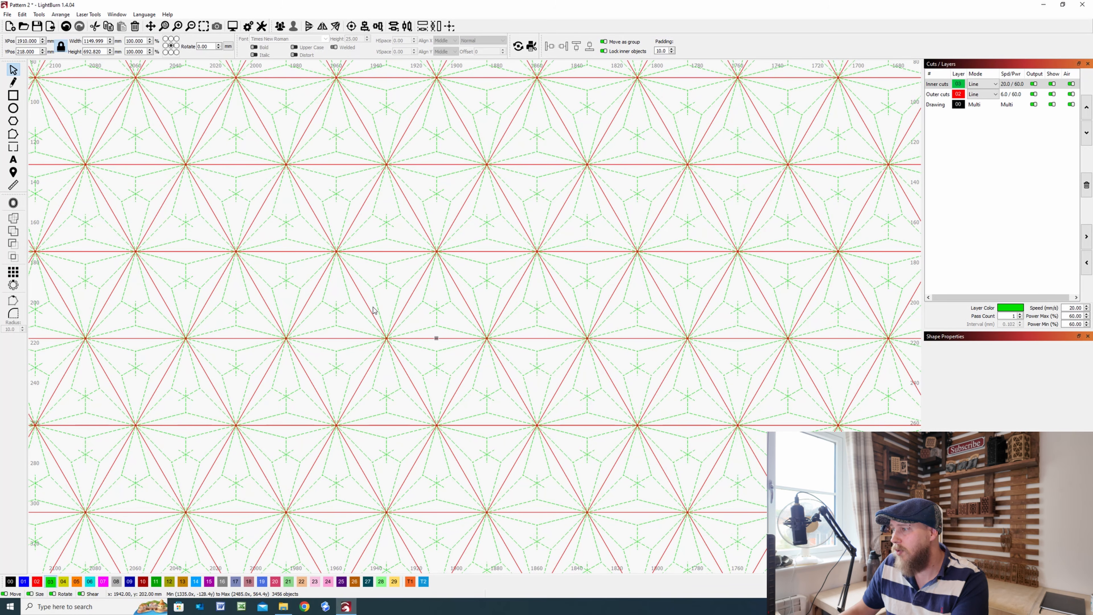
click(12, 206)
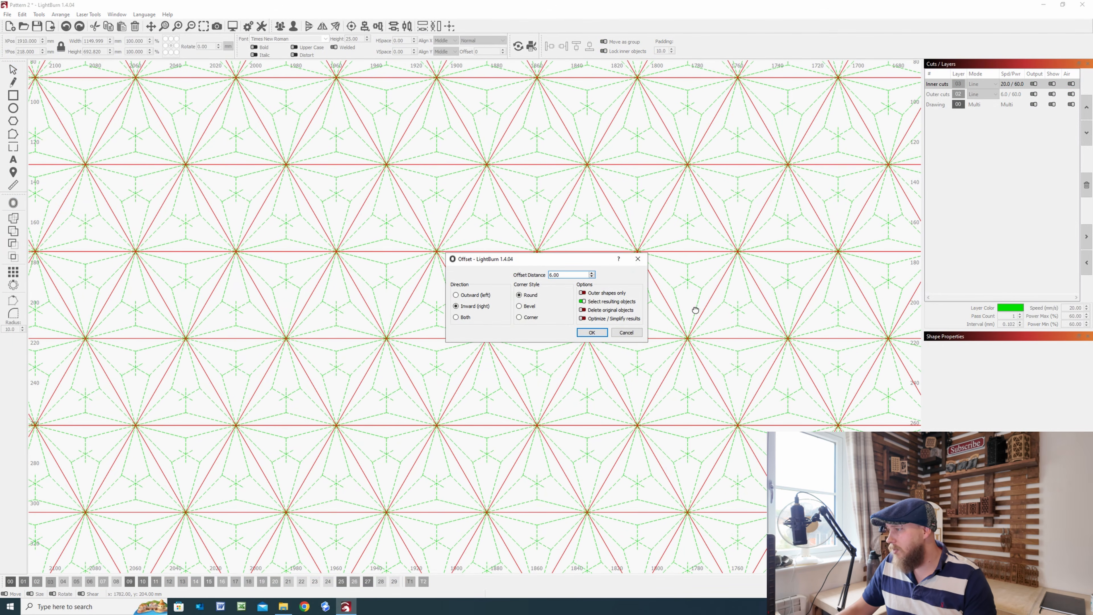
click(592, 277)
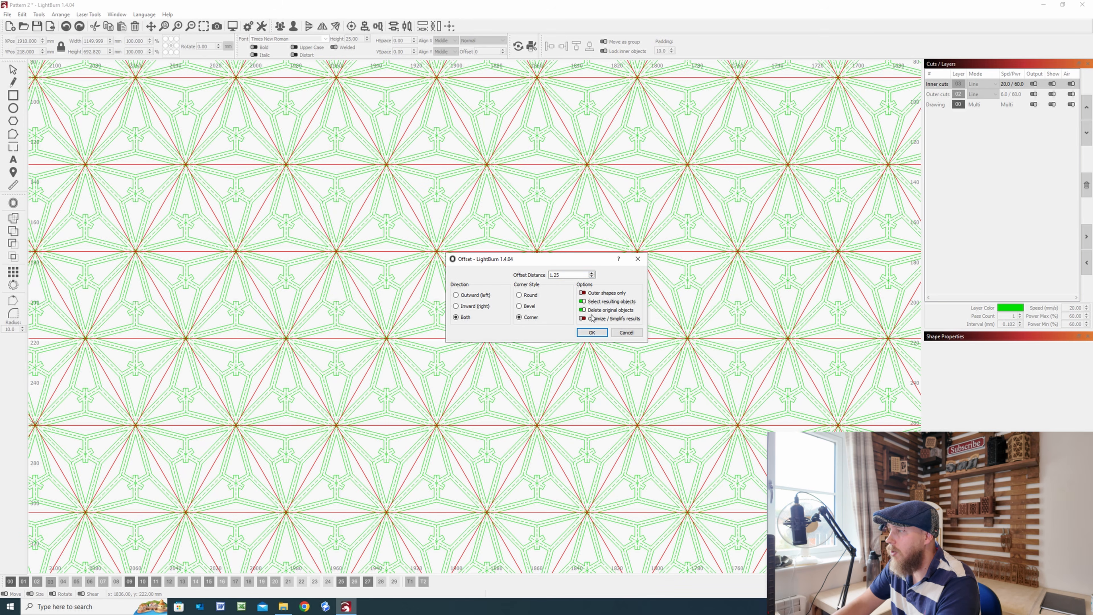
click(592, 333)
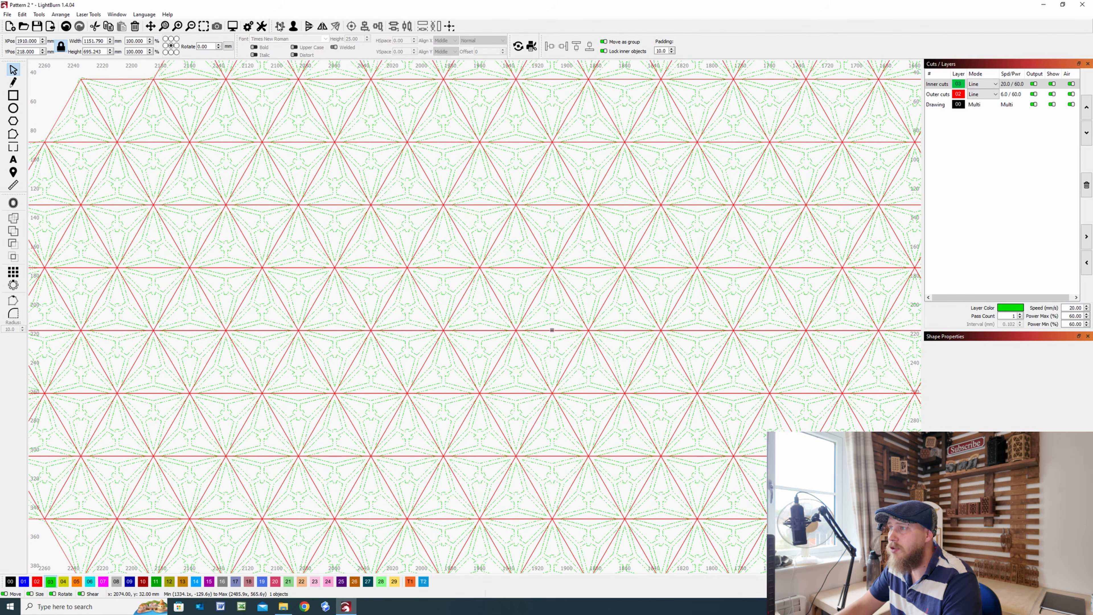
Select all Outer cuts lines of the large diamond and offset them 1 mm both ways with Corner style, deleting the originals.
scroll(504, 341, down, 3)
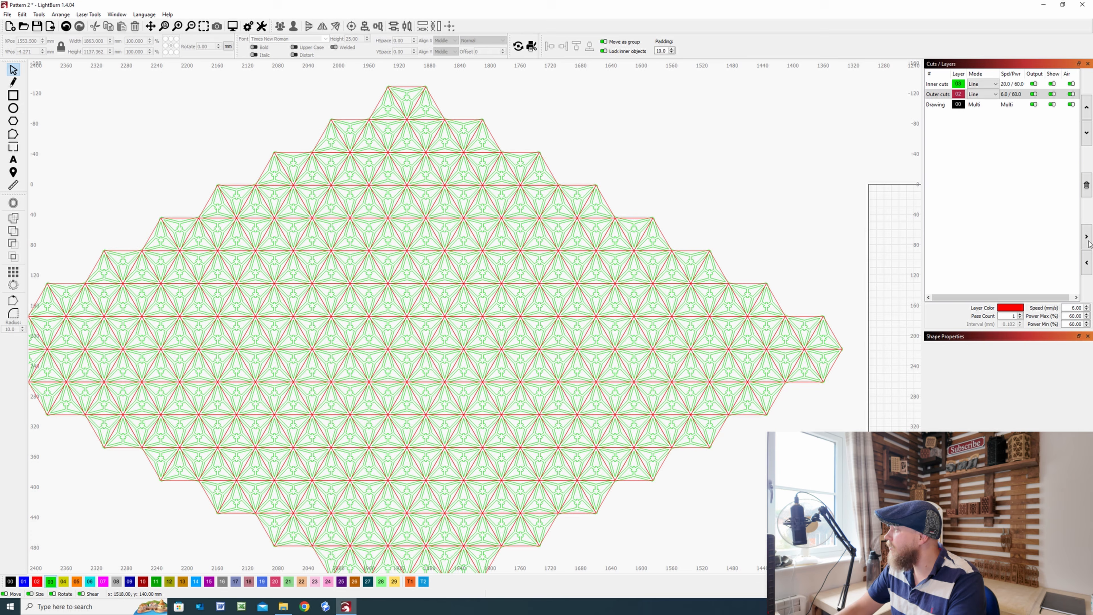
key(ctrl+a)
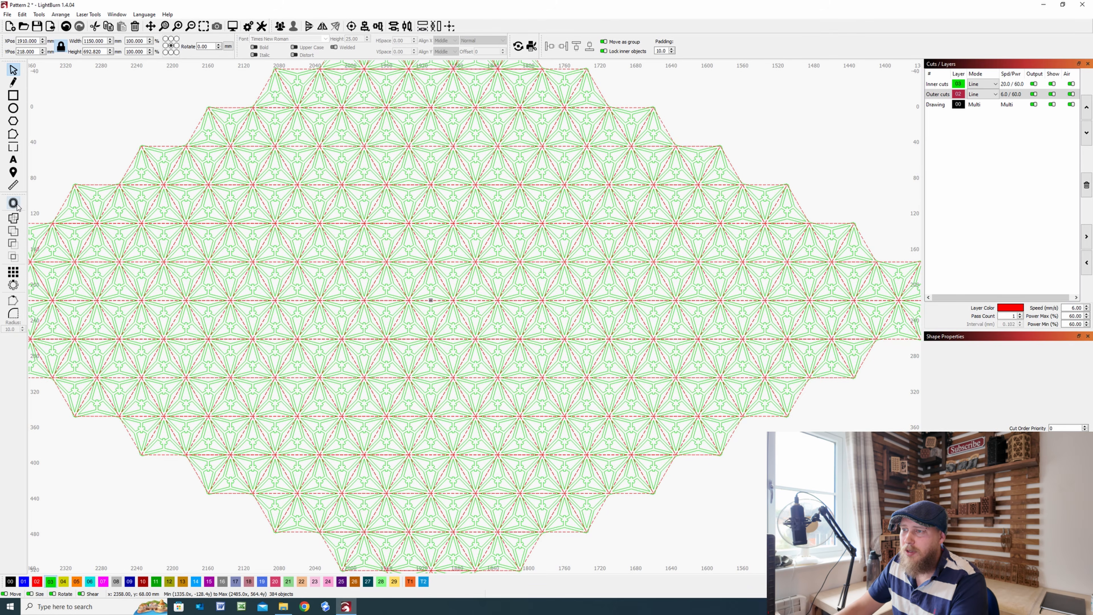
click(14, 205)
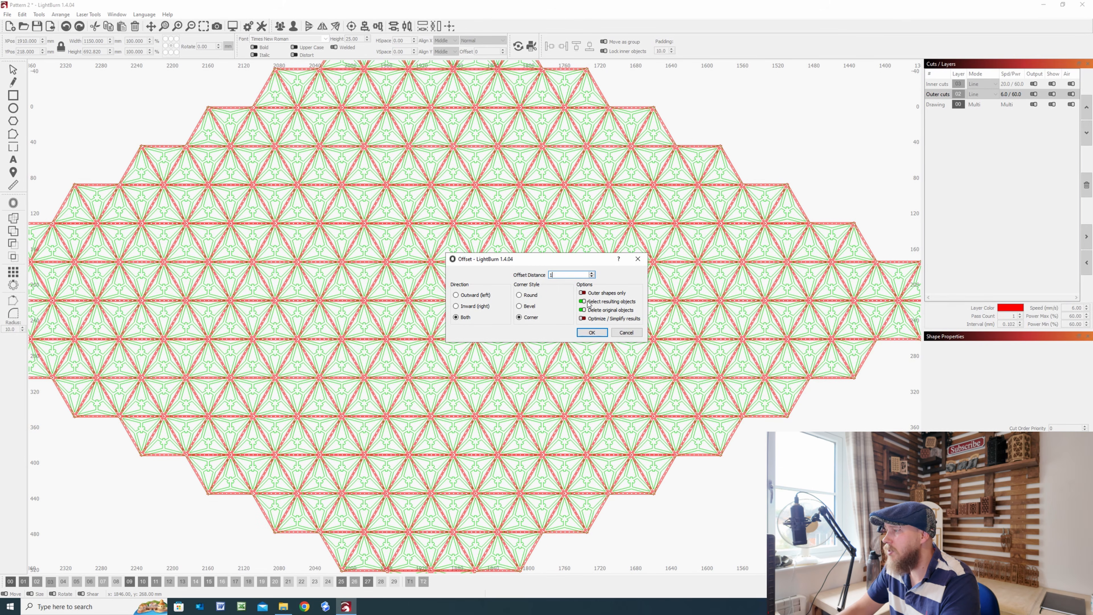
click(592, 332)
scroll(395, 115, up, 4)
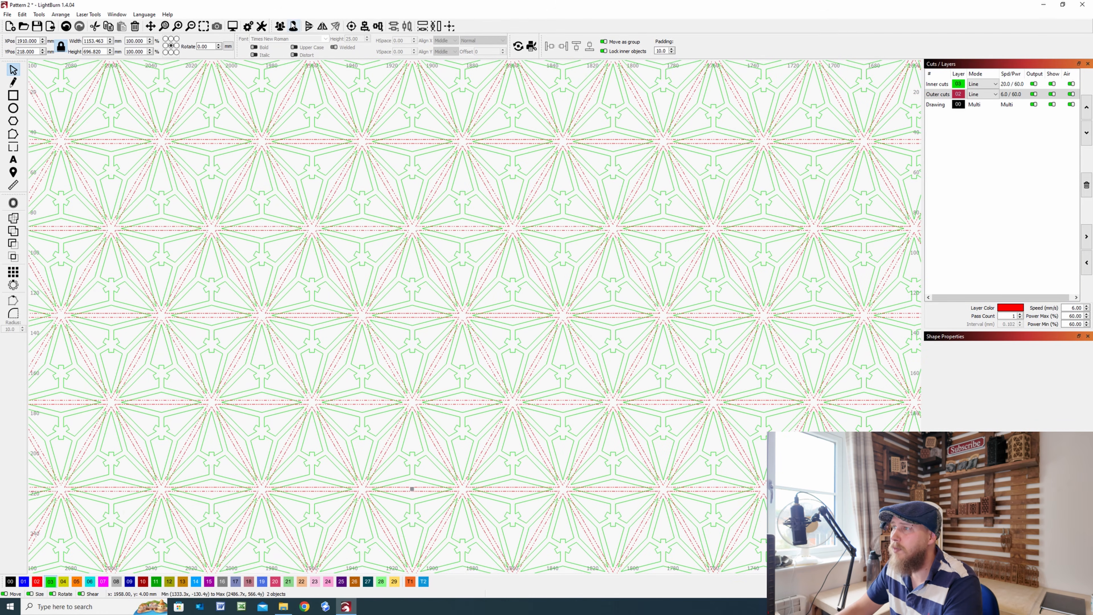
Group the diamond's offset outer lines and merge them with its inner lines using Boolean Union.
click(280, 26)
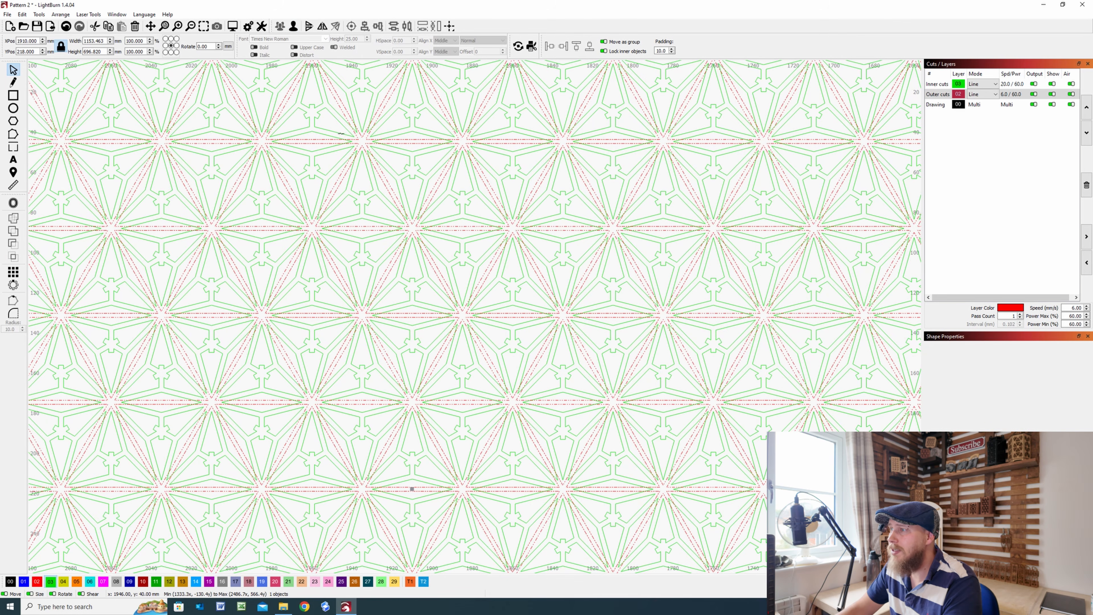
scroll(345, 137, down, 4)
scroll(677, 513, down, 2)
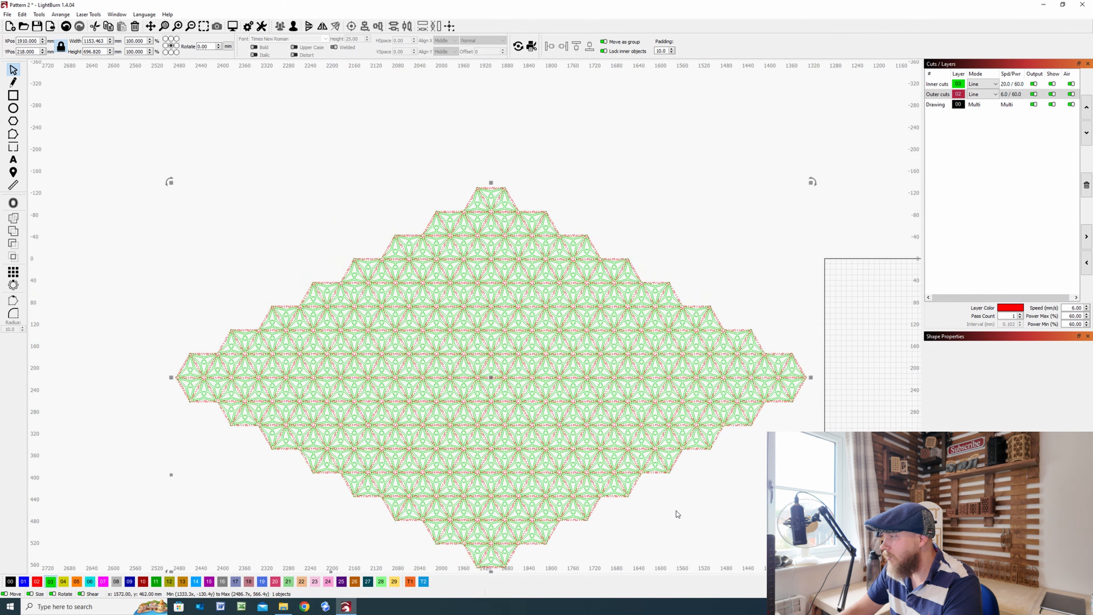
click(641, 467)
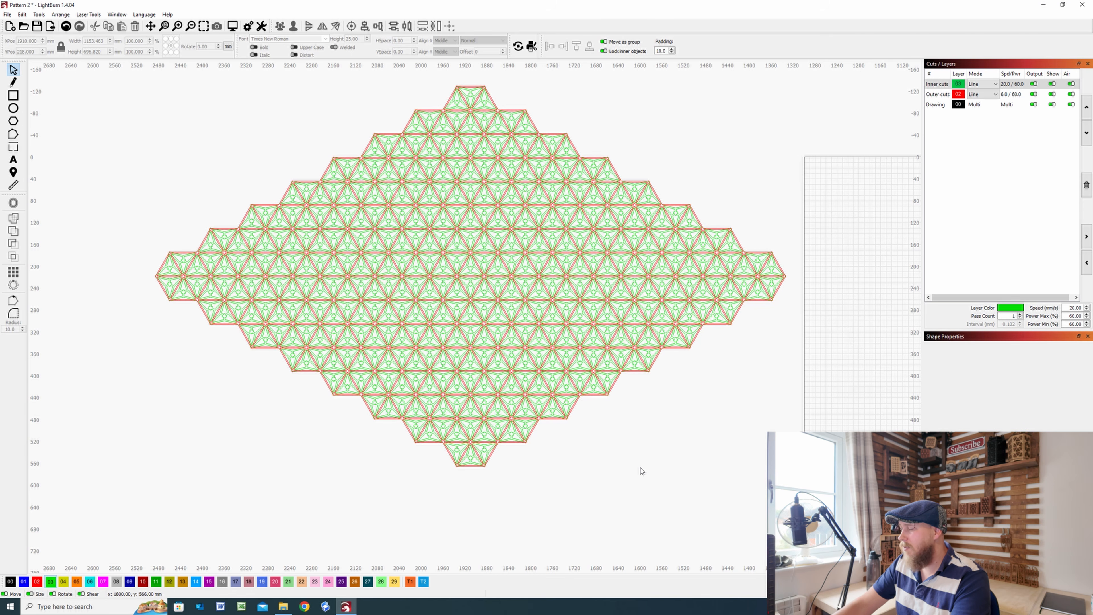
drag(613, 494, 397, 377)
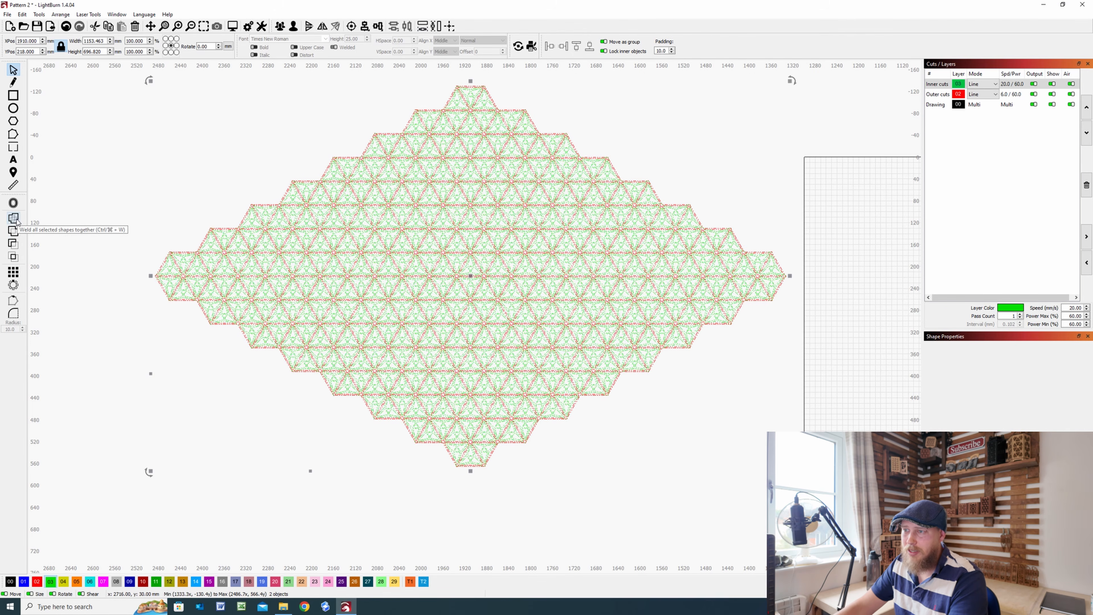
click(14, 228)
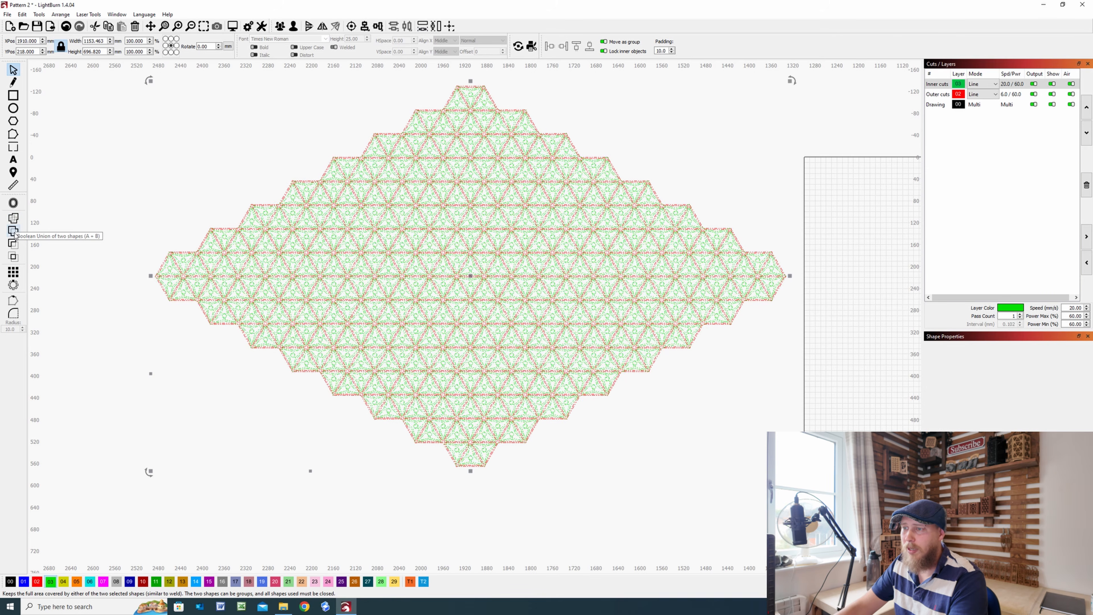
scroll(325, 374, down, 2)
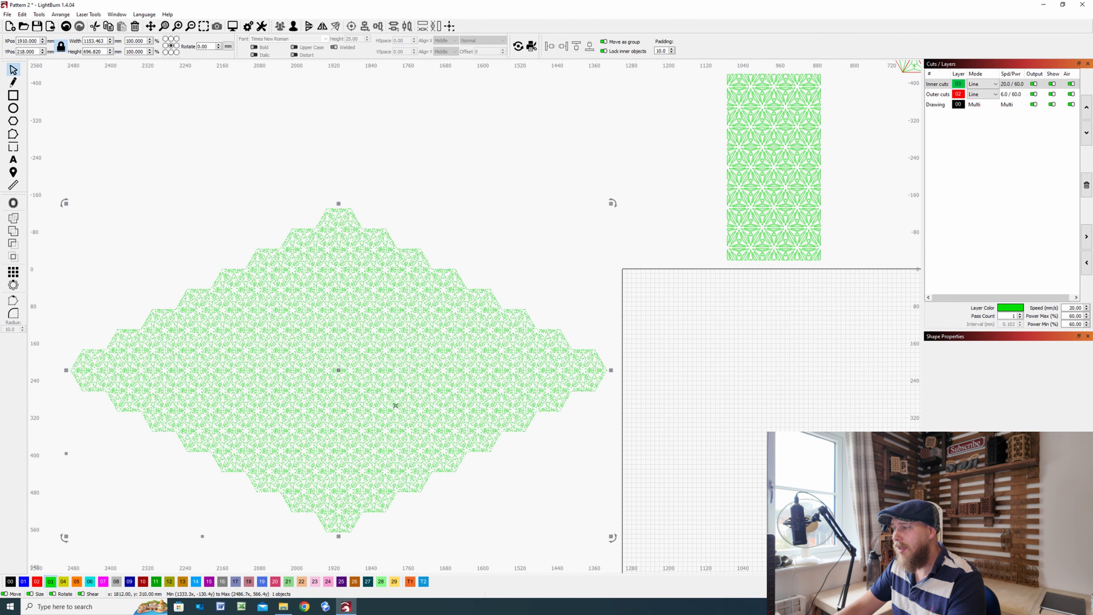
Move the merged diamond to about X 1882, Y 54 mm, outside the work area, leaving empty canvas below it.
drag(339, 369, 436, 263)
drag(780, 332, 663, 127)
click(625, 188)
drag(458, 326, 579, 190)
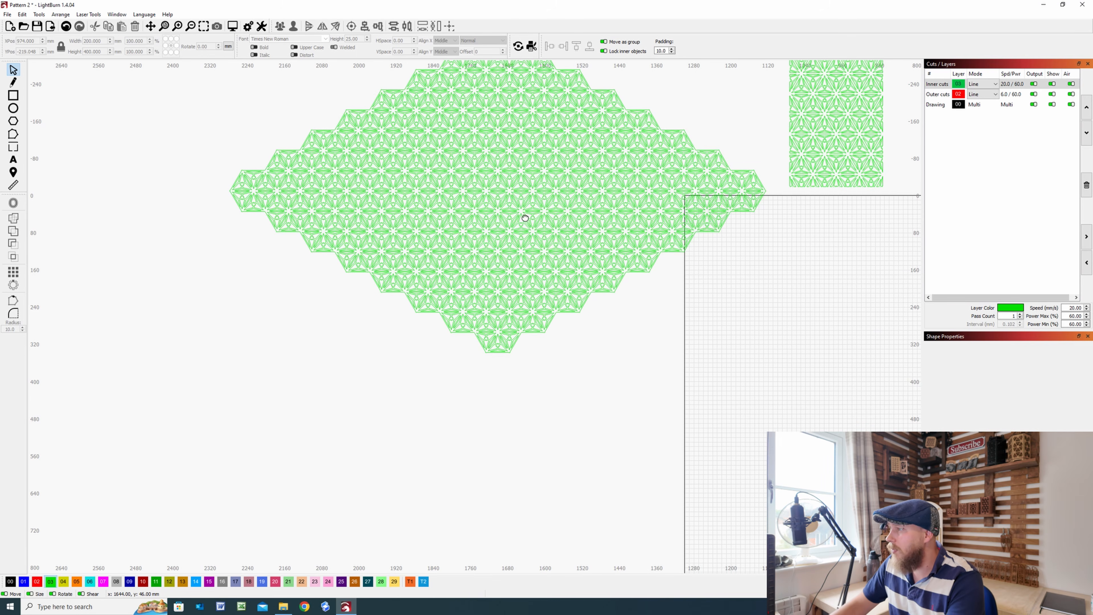
drag(526, 216, 503, 281)
click(494, 255)
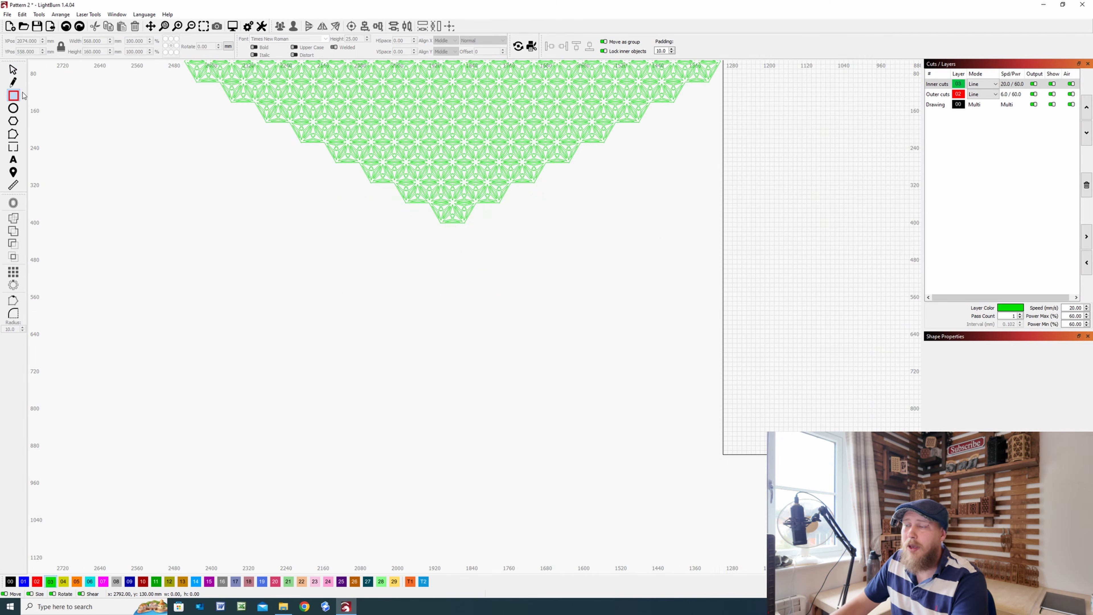
Draw a rectangle about 682 × 206 mm and place it over the diamond, roughly centred on a star near the diamond's middle.
mouse_move(159, 241)
mouse_down()
mouse_move(184, 272)
mouse_move(476, 355)
mouse_move(477, 336)
mouse_up()
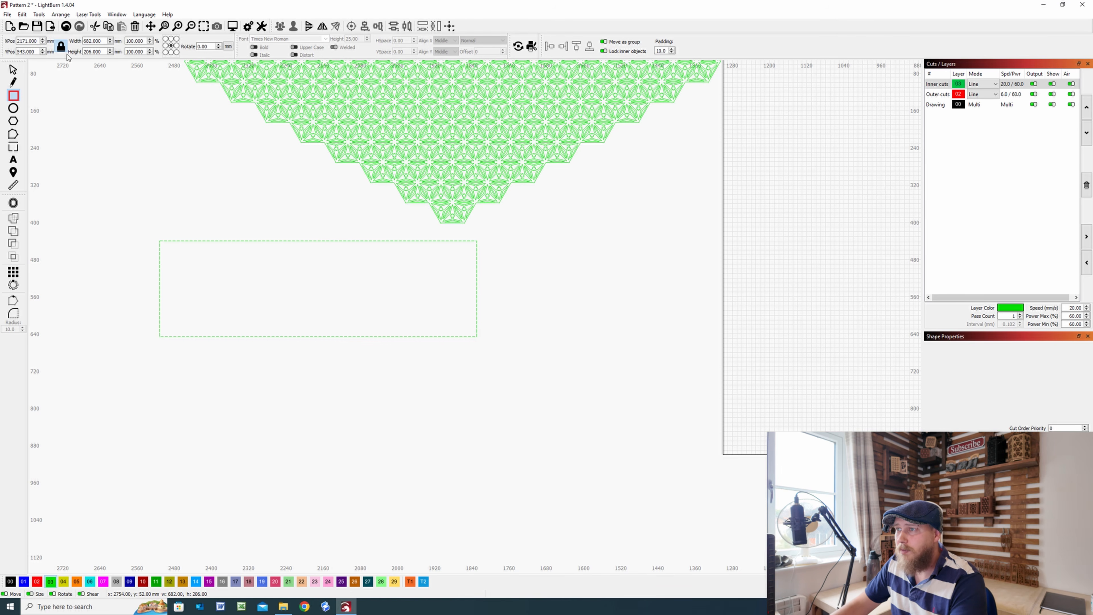
click(13, 72)
drag(318, 304, 426, 182)
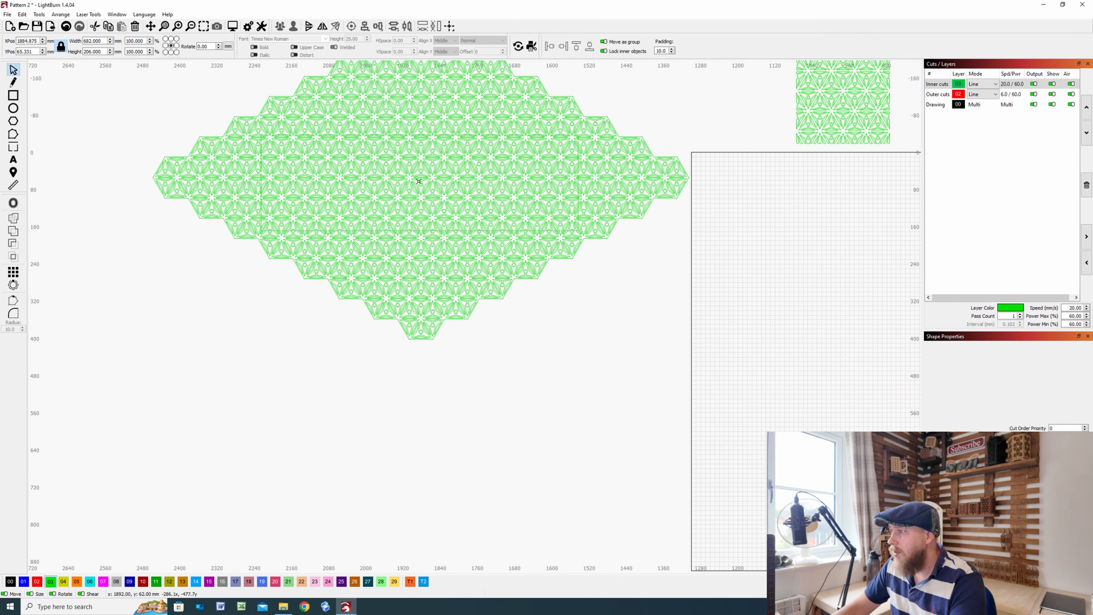
scroll(432, 197, up, 3)
scroll(431, 196, up, 2)
drag(447, 183, 454, 180)
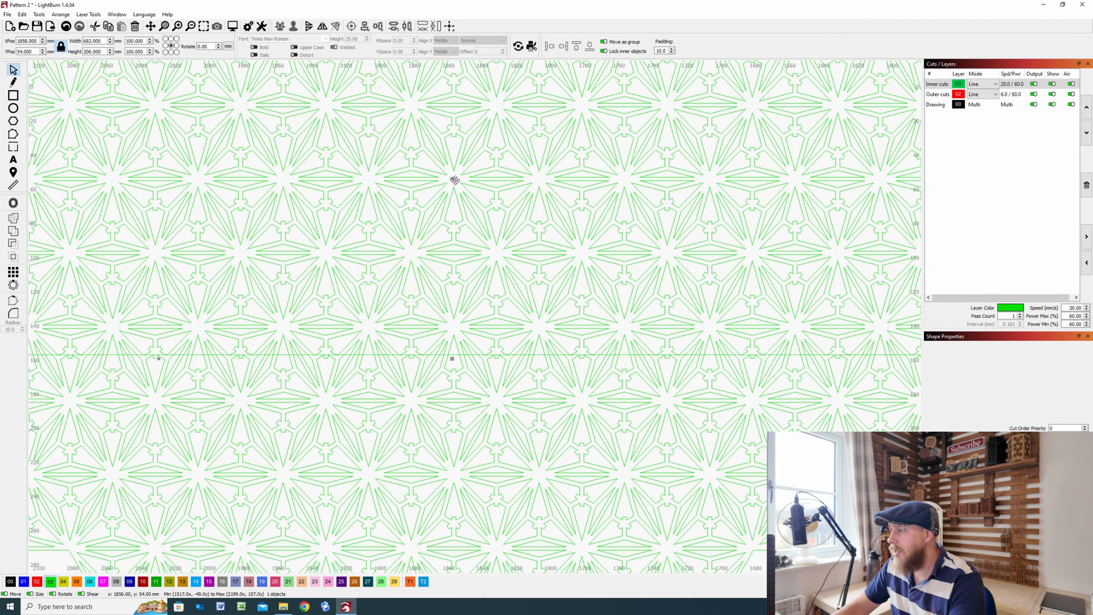
Draw two crossing guide lines between opposite points of the star at the rectangle's centre.
scroll(454, 179, up, 4)
key(ctrl+l)
drag(403, 181, 337, 185)
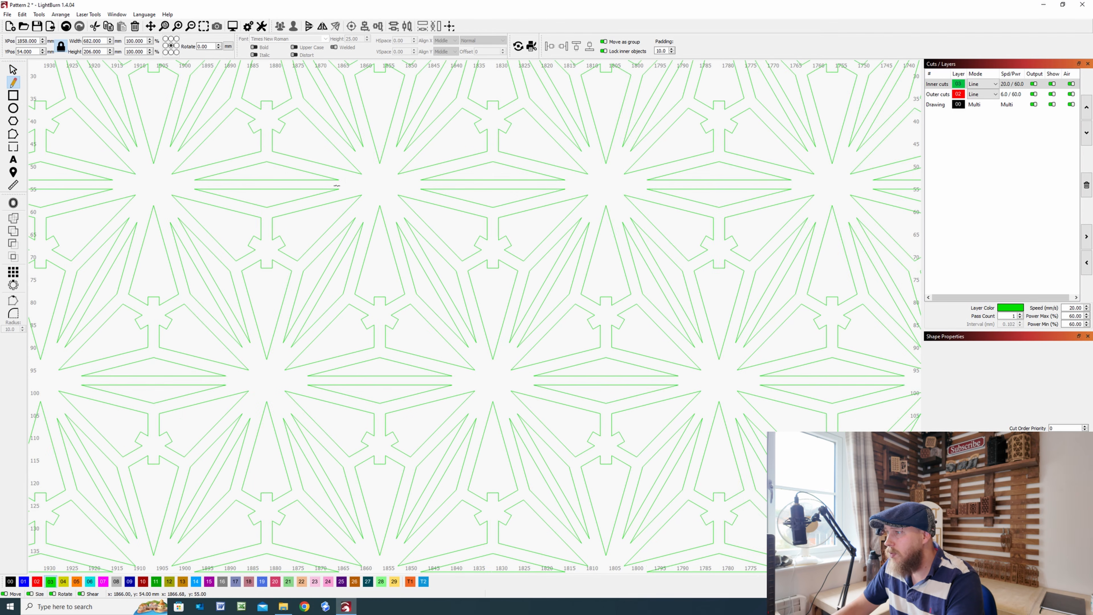
scroll(370, 183, up, 3)
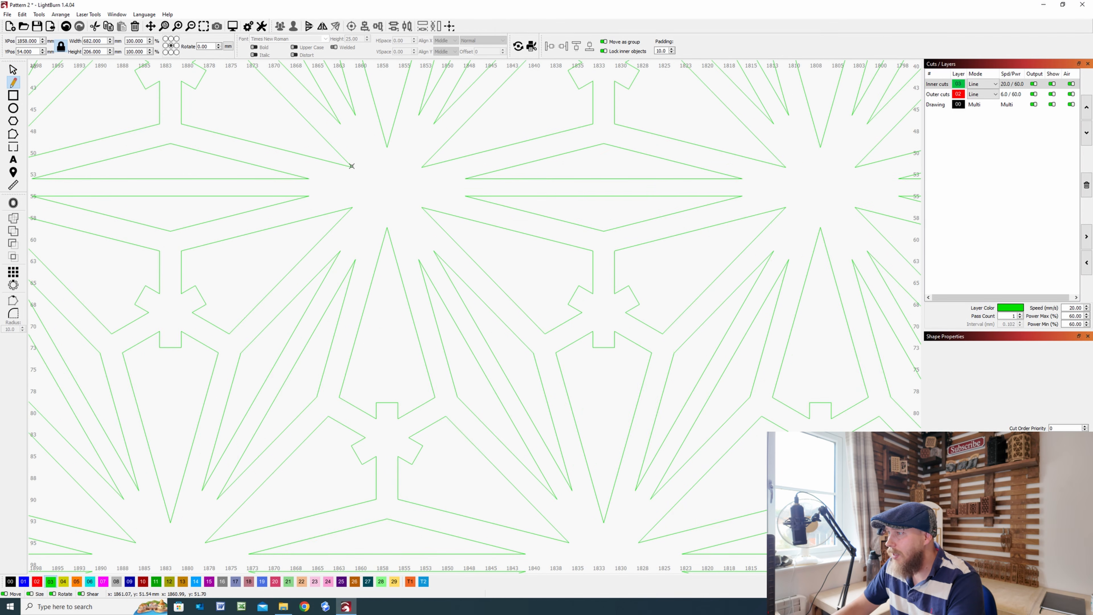
click(351, 166)
click(422, 207)
key(Escape)
click(422, 168)
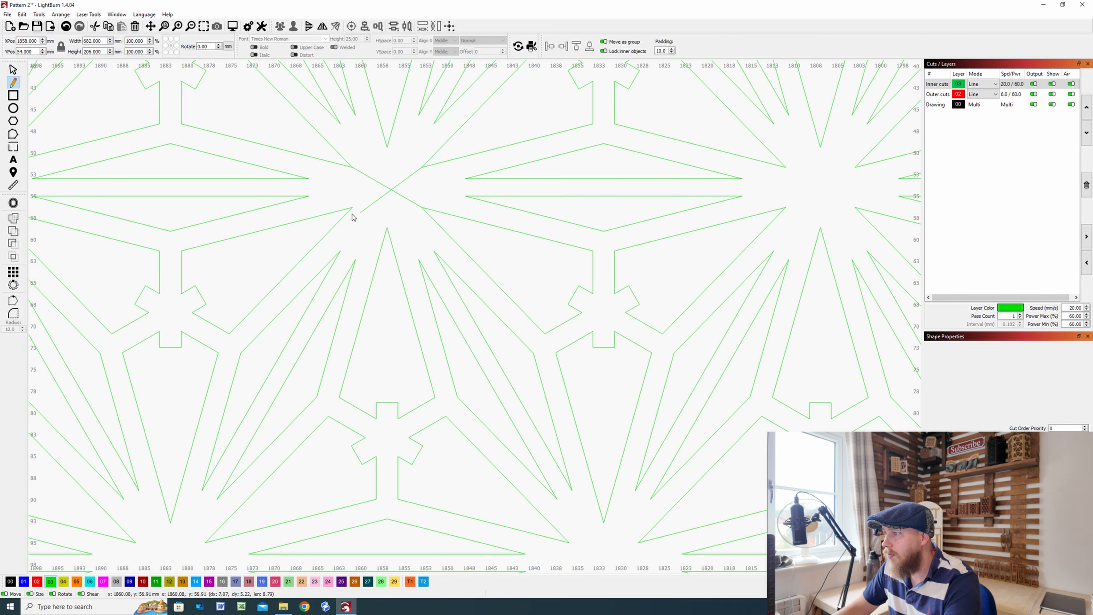
click(351, 209)
scroll(331, 246, down, 8)
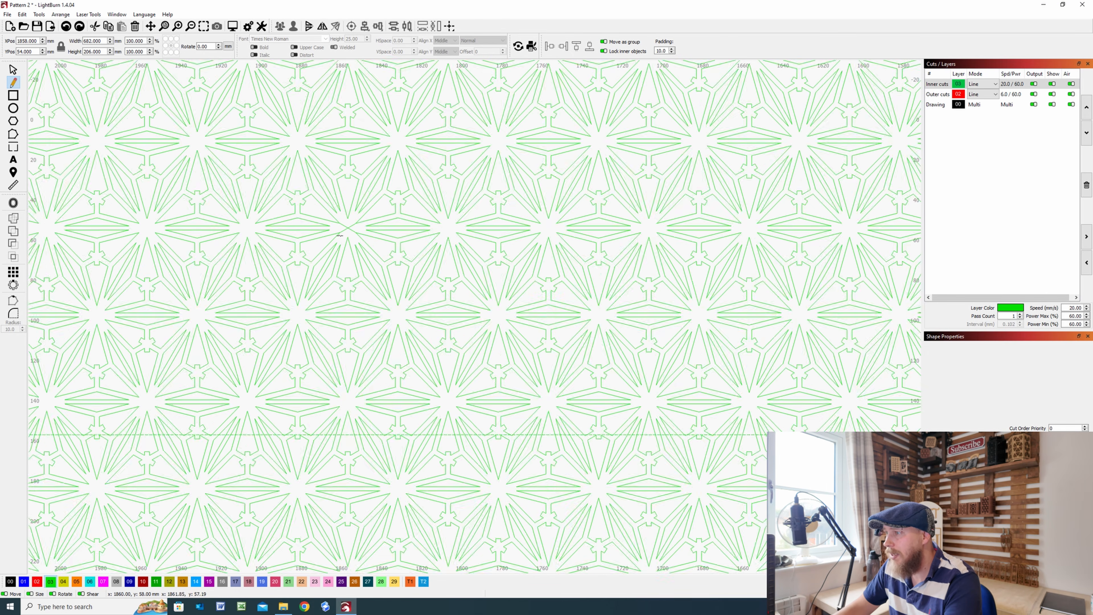
key(Escape)
Align the rectangle's centre with the guide lines' crossing at X 1857, Y 54 mm, and delete both guide lines.
scroll(364, 204, up, 8)
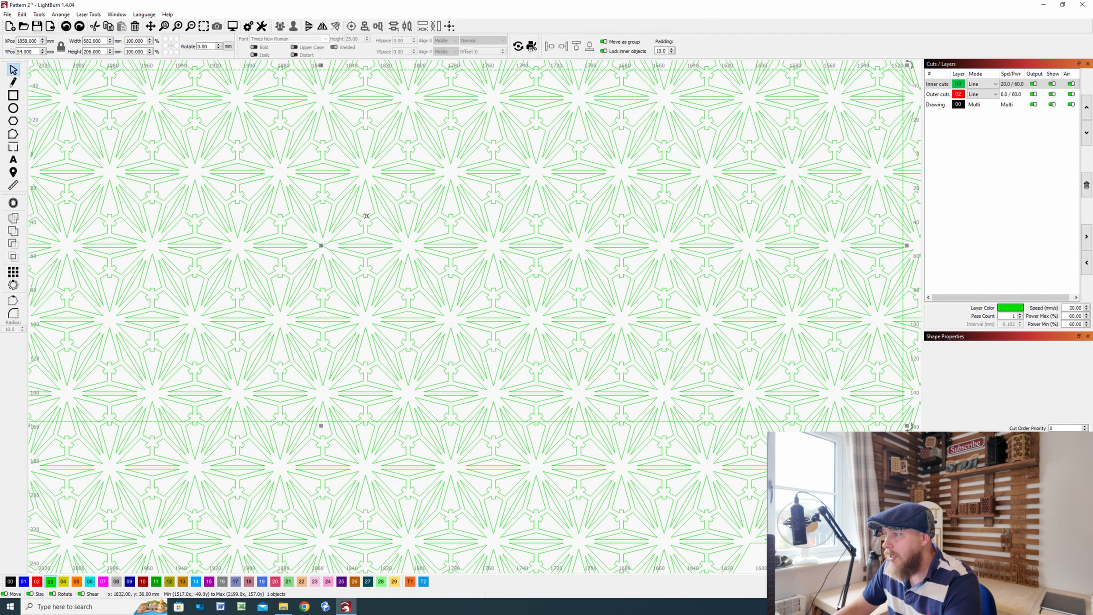
scroll(334, 241, up, 5)
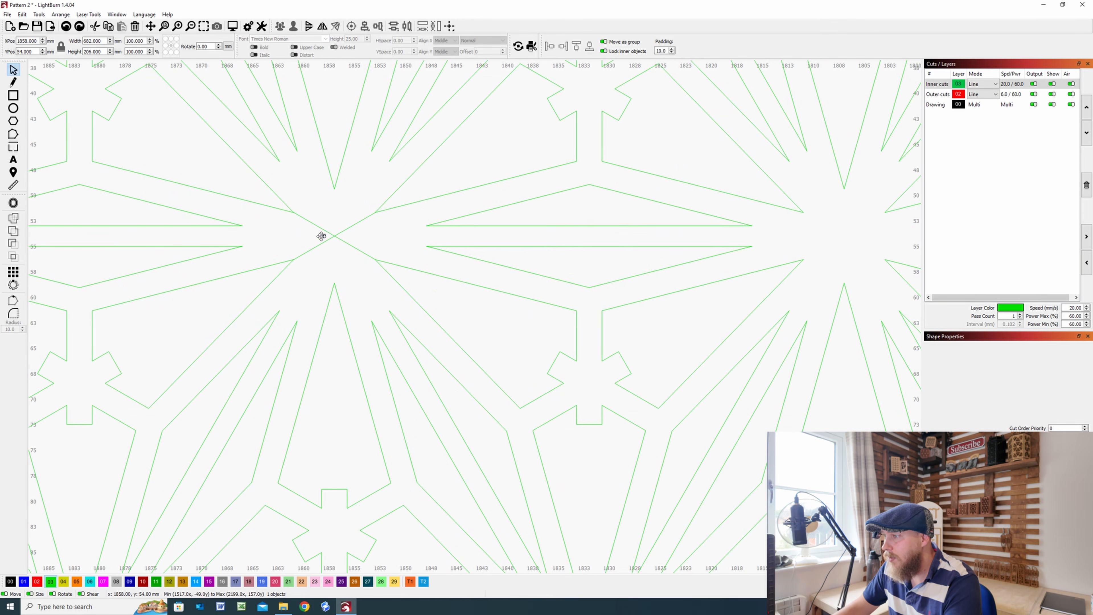
drag(319, 237, 332, 236)
scroll(351, 245, down, 3)
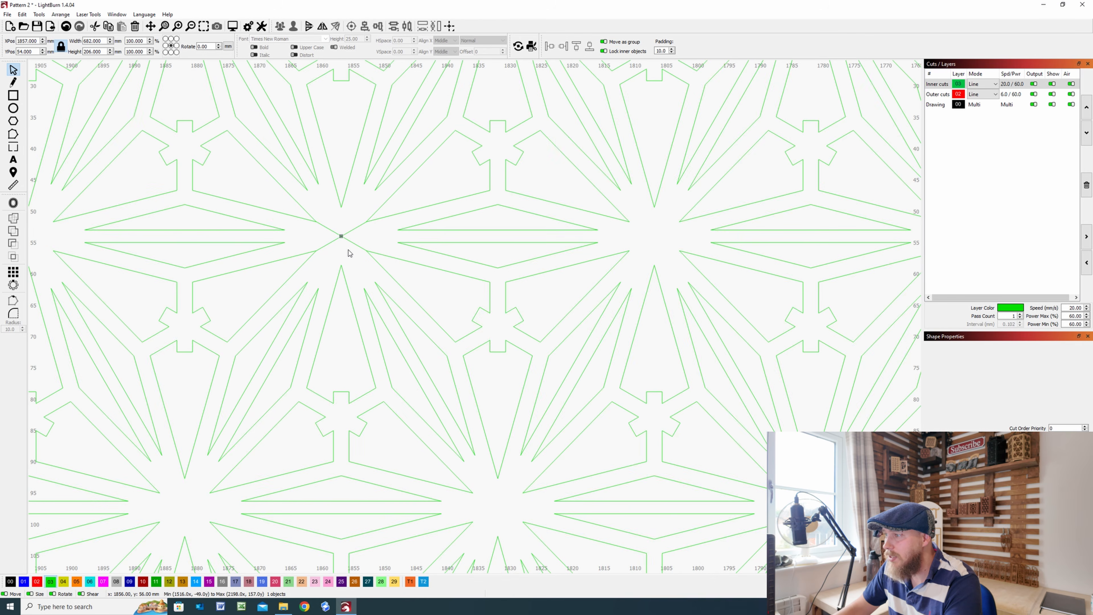
click(347, 247)
drag(348, 248, 334, 228)
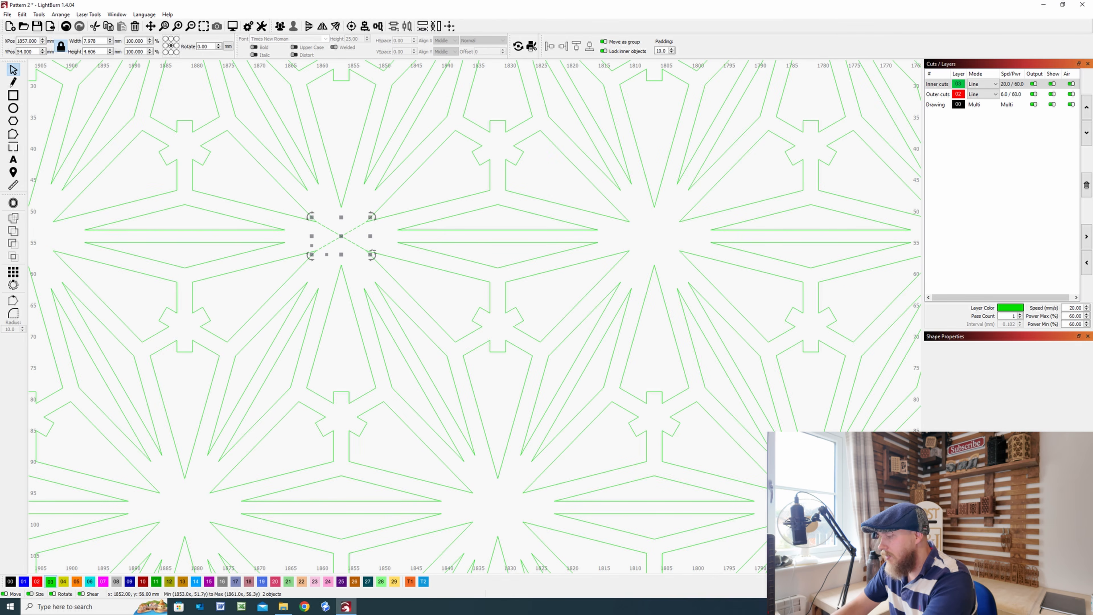
click(374, 252)
Subtract the rectangle from the diamond, undo that, and use Boolean Intersection to keep only the pattern inside the rectangle.
scroll(378, 246, down, 10)
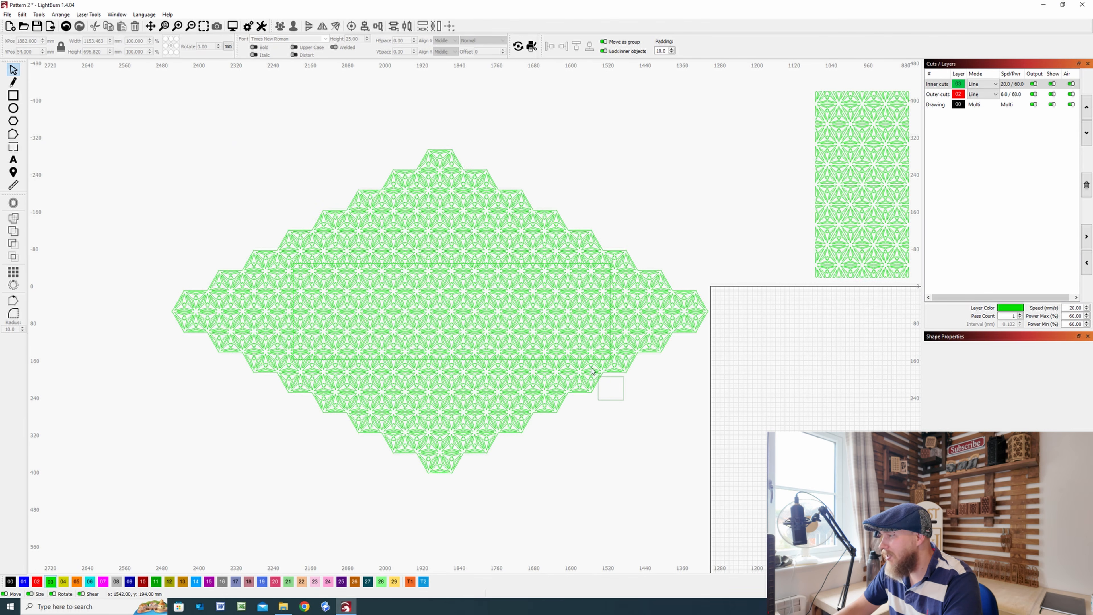
drag(591, 370, 559, 336)
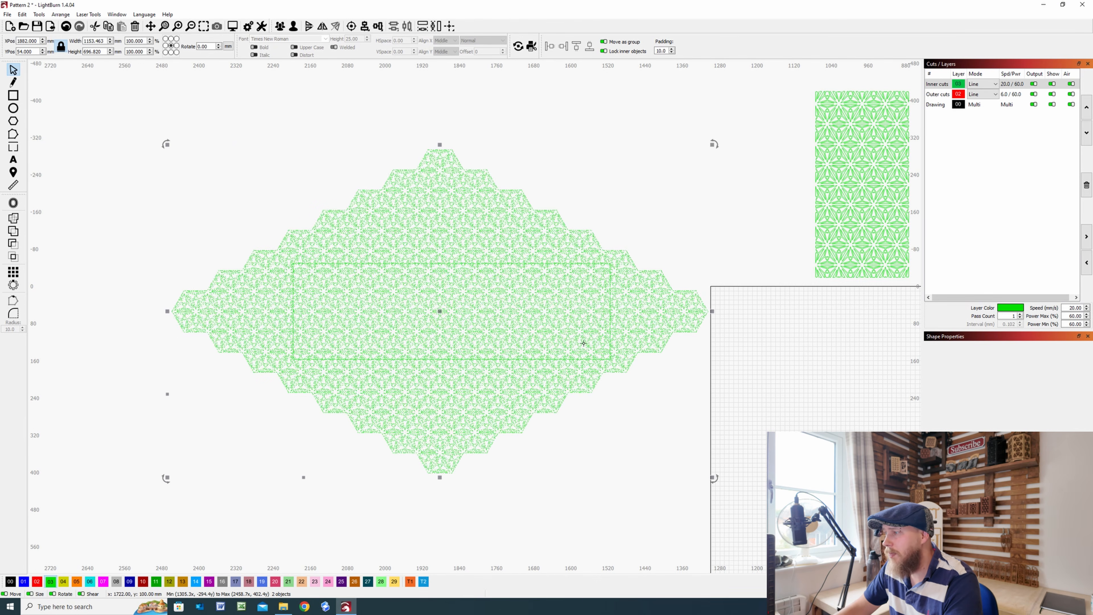
click(13, 243)
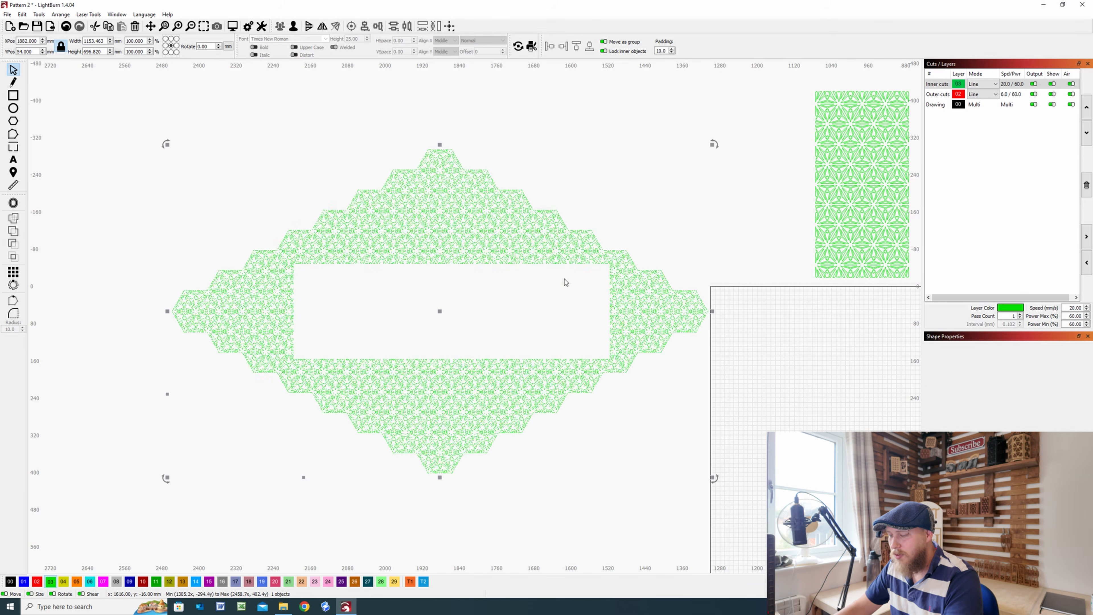
key(ctrl+z)
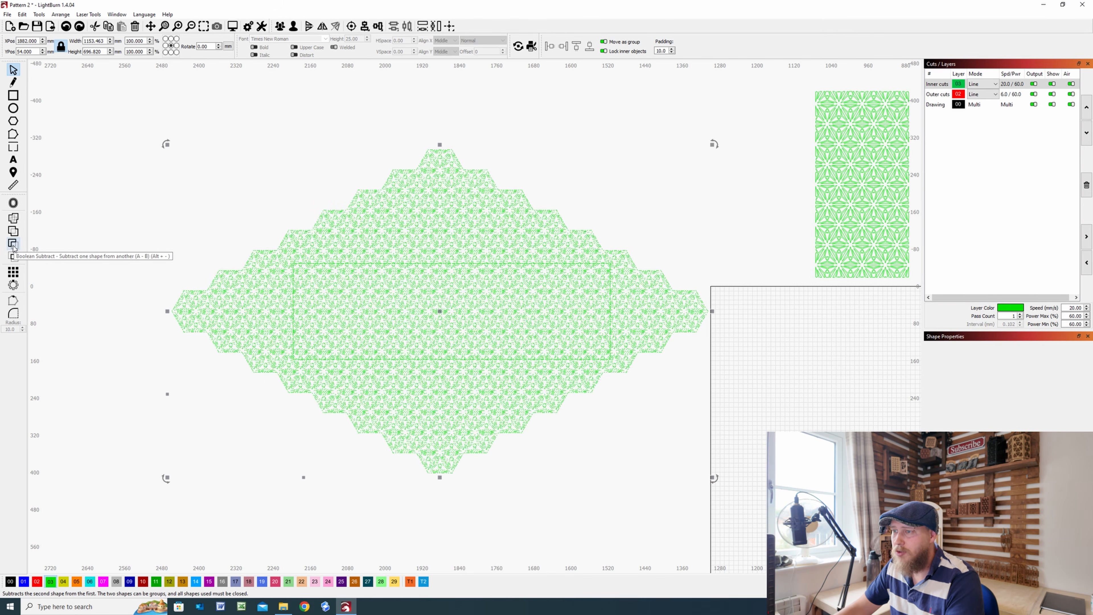
click(14, 256)
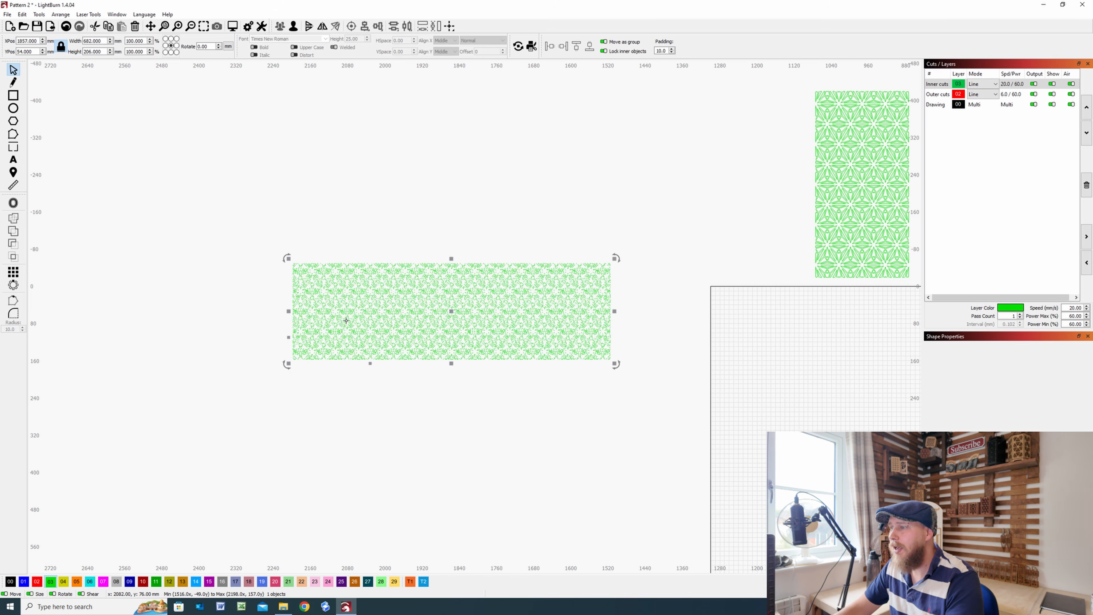
Inspect the trimmed rectangular panel's edges, corners and star pattern for clean closed shapes.
scroll(336, 316, up, 8)
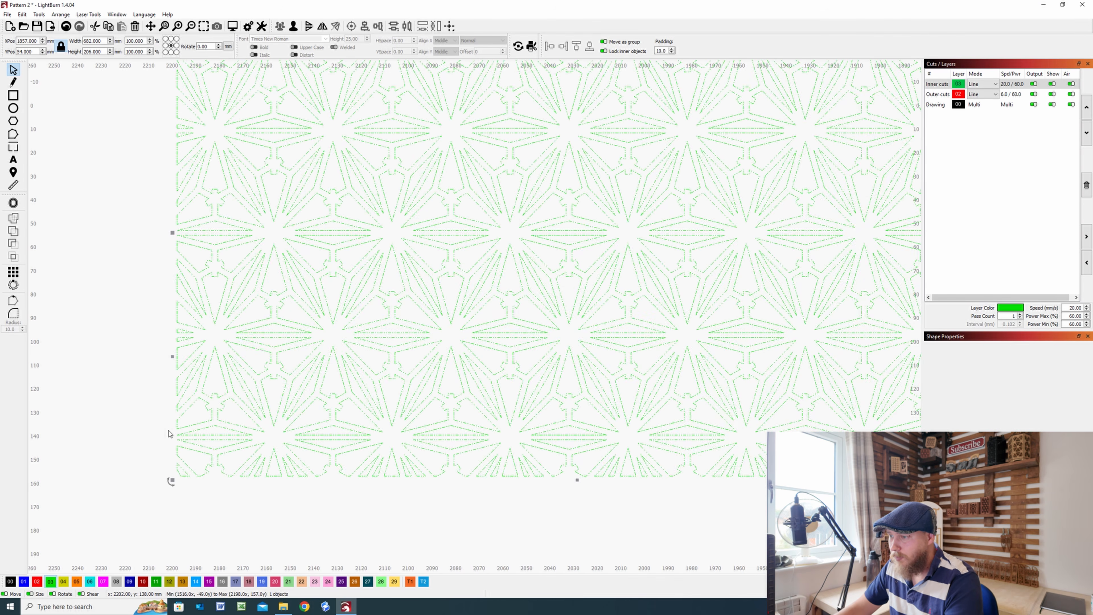
scroll(215, 318, up, 4)
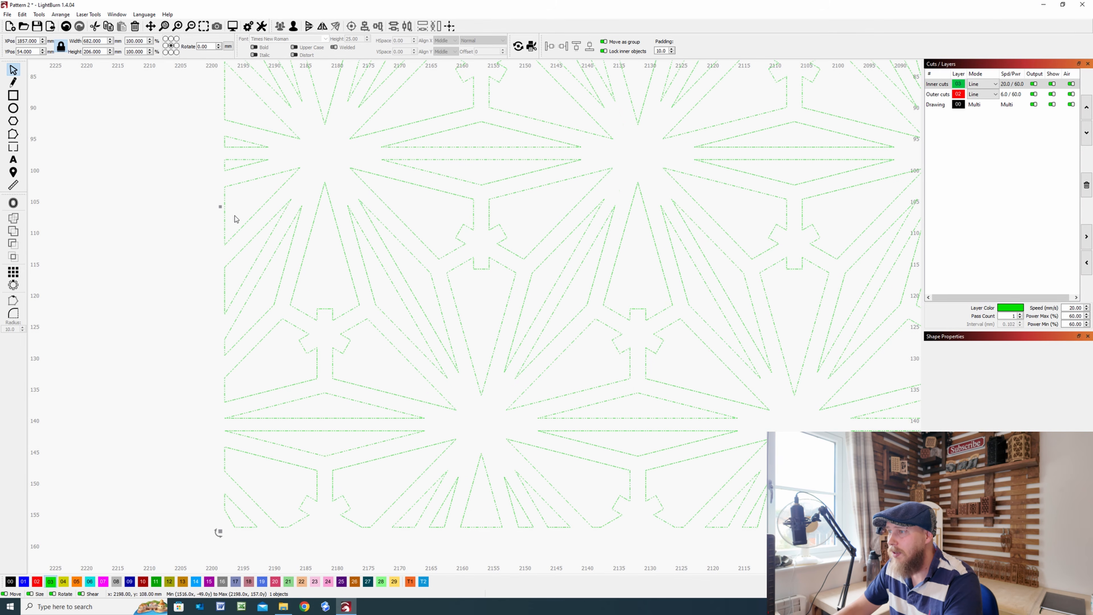
click(166, 205)
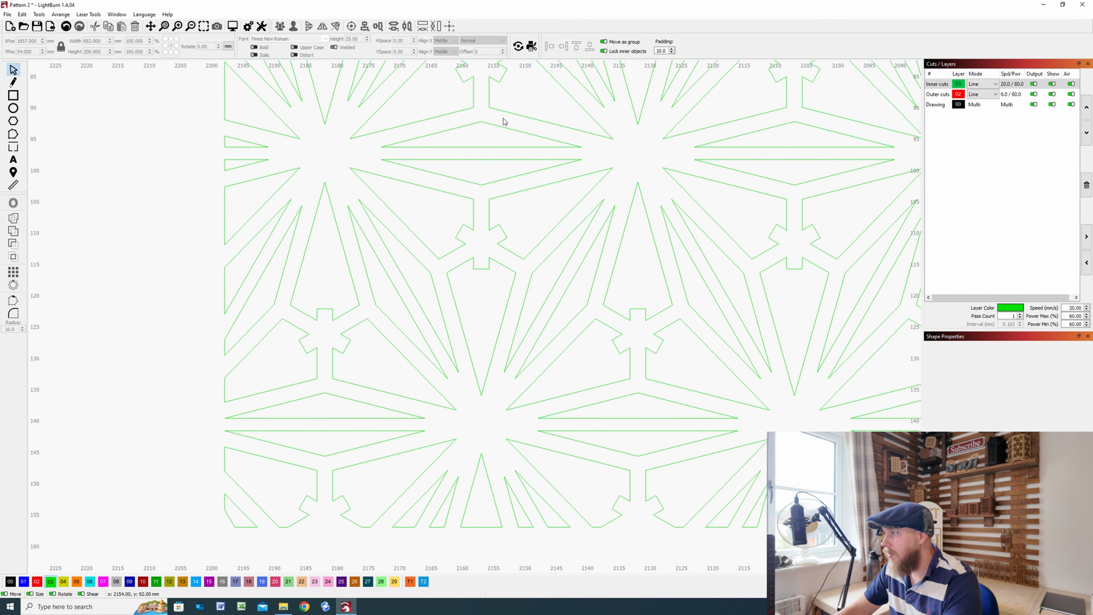
drag(645, 157, 517, 262)
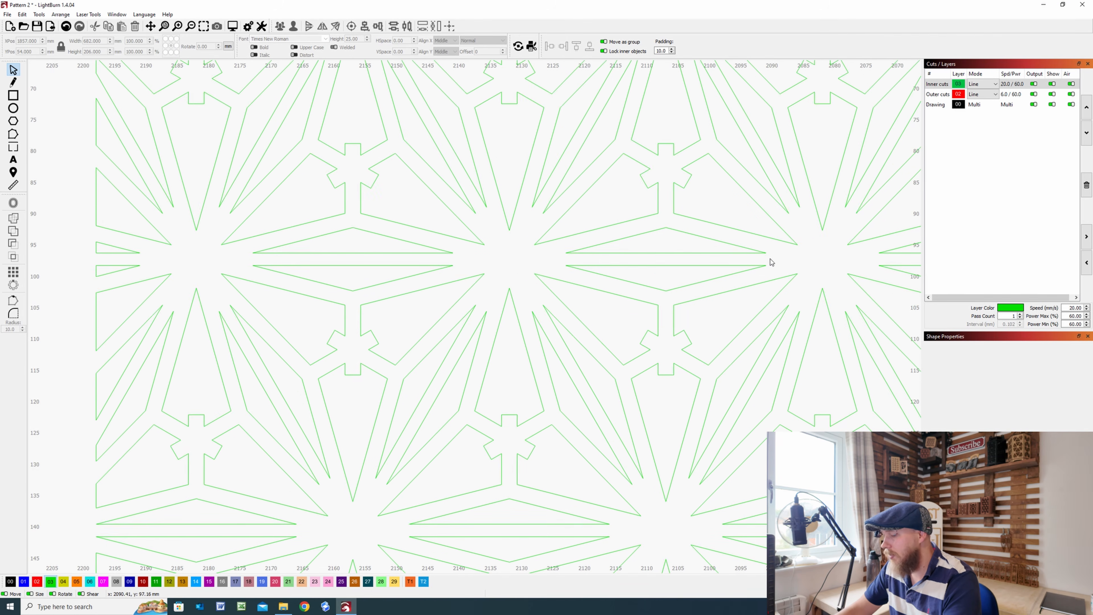
scroll(770, 260, down, 10)
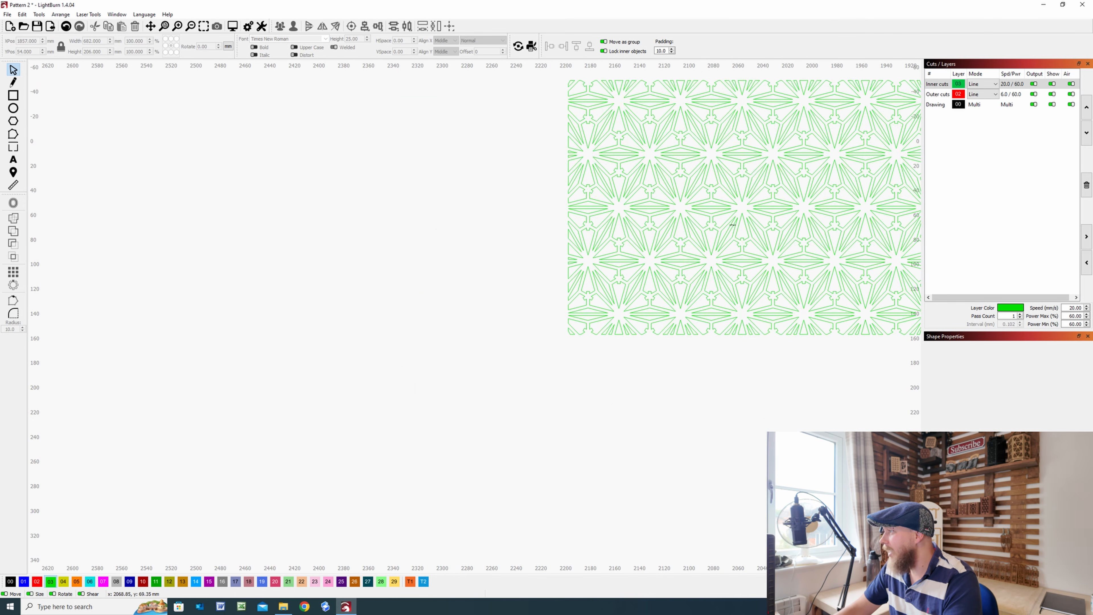
scroll(130, 333, down, 4)
scroll(275, 364, up, 4)
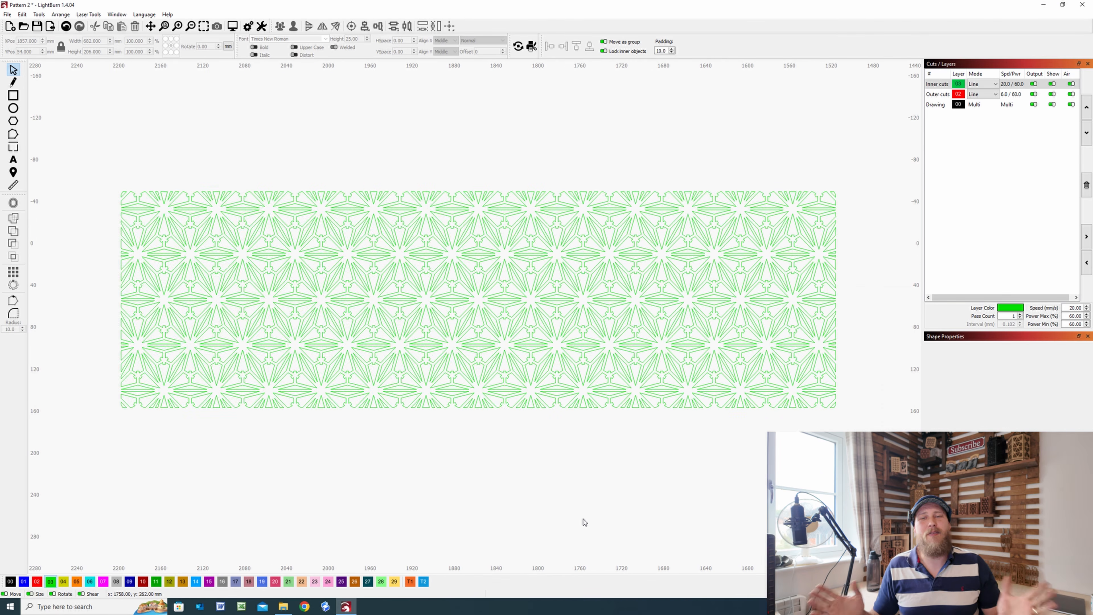